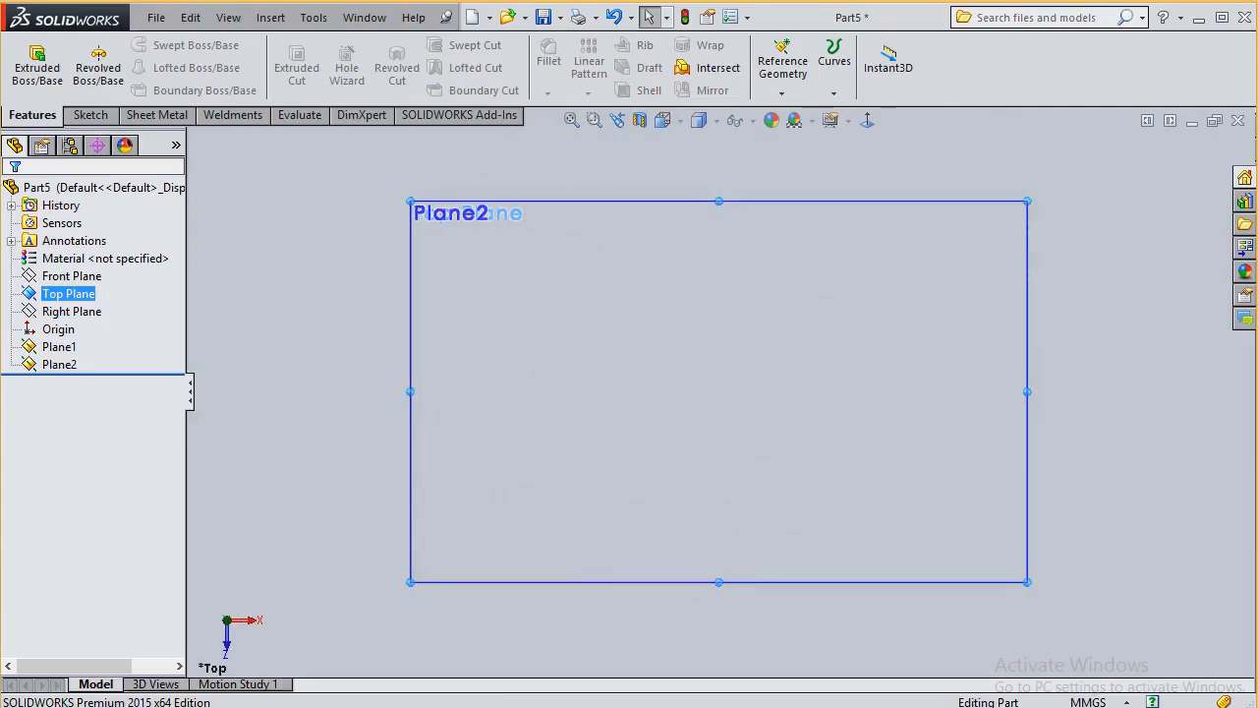
Step: Sketch a center rectangle about 84 mm high on the Top Plane, centered on the origin
left_click(91, 115)
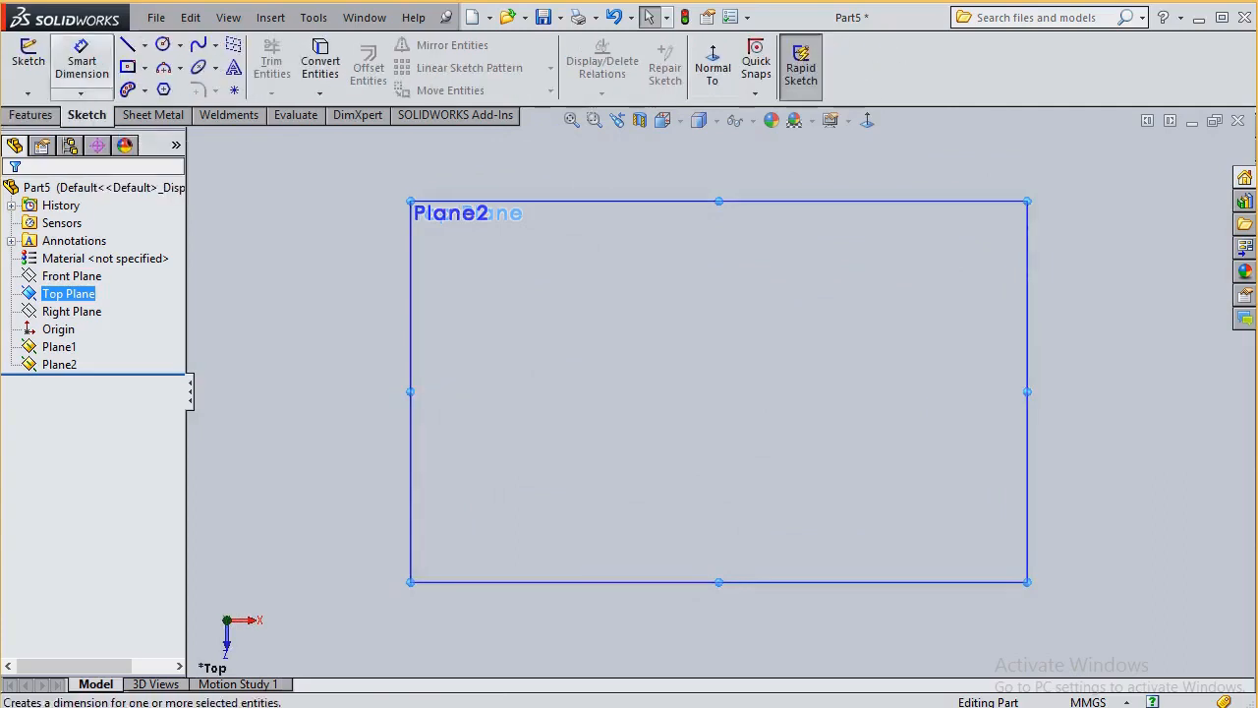
left_click(128, 67)
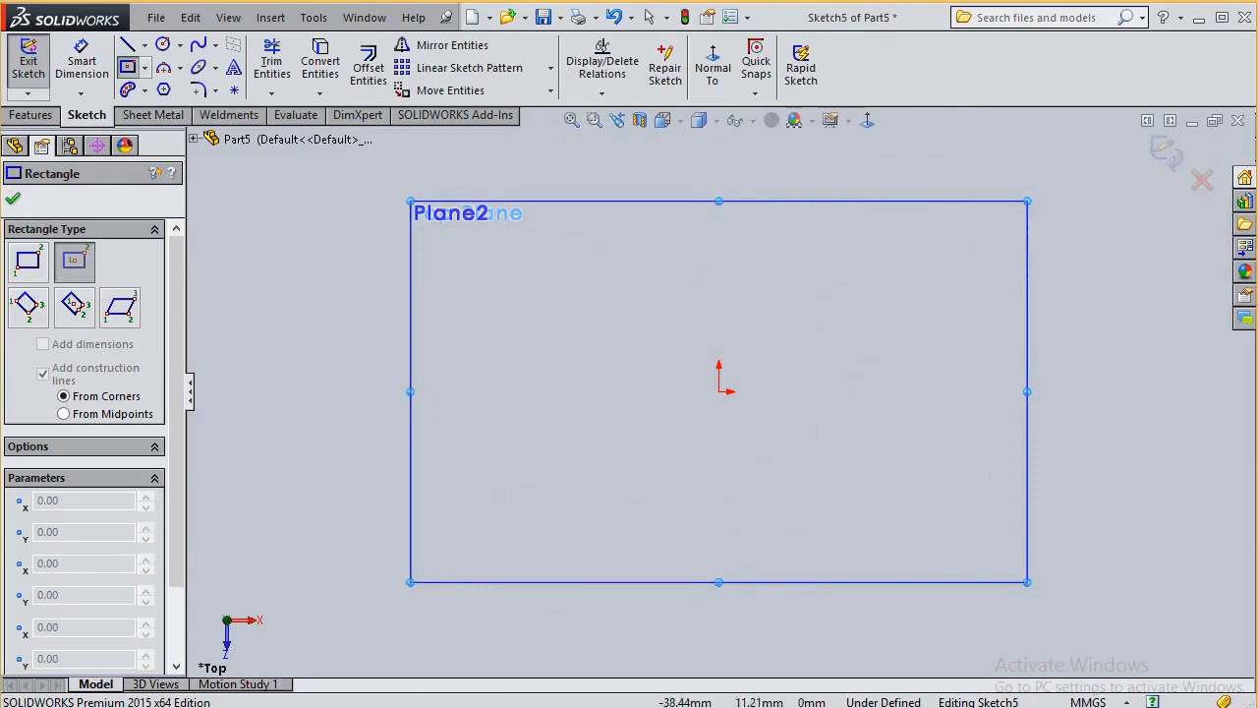
left_click(718, 391)
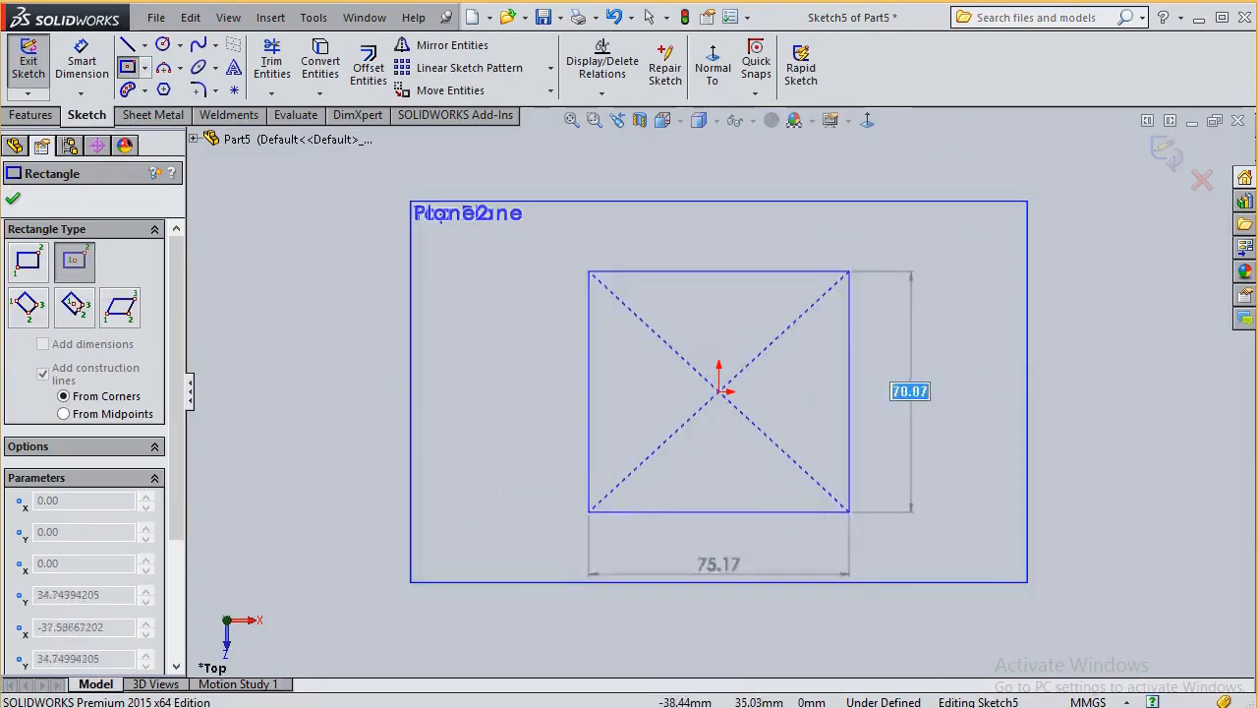
left_click(921, 535)
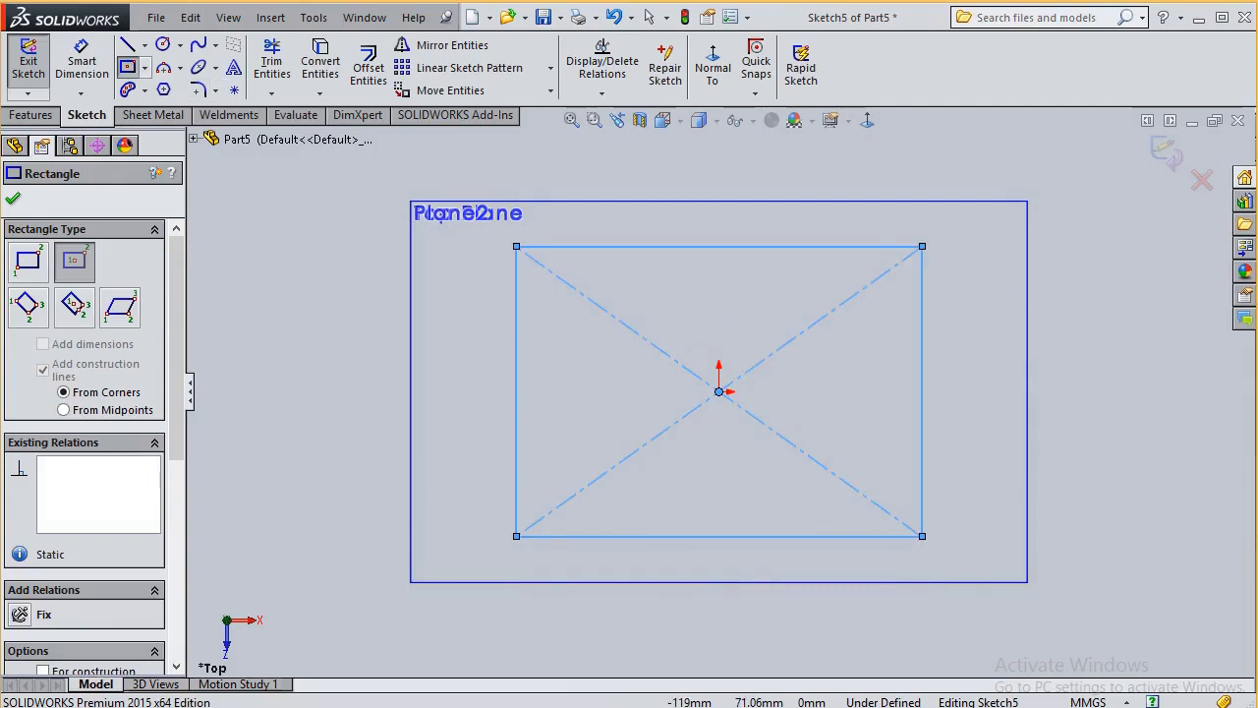
Step: Dimension the rectangle's vertical side to 100 mm
left_click(82, 63)
left_click(515, 393)
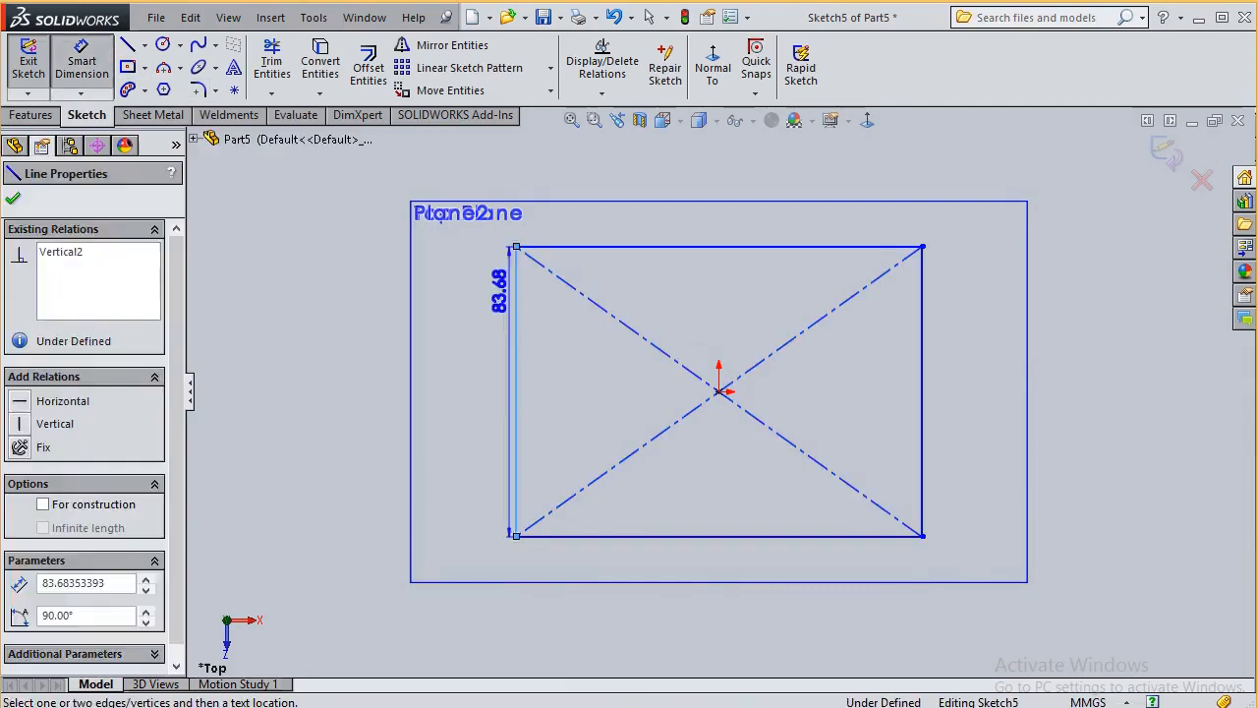
left_click(499, 285)
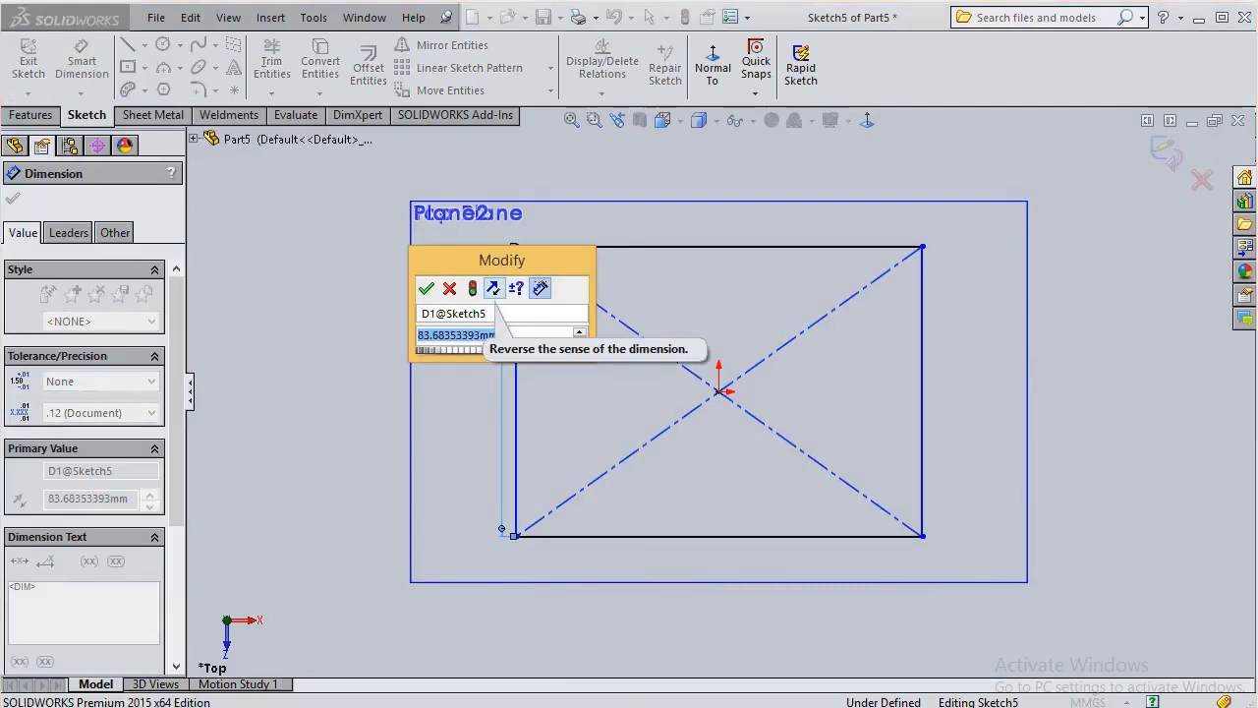
type("10")
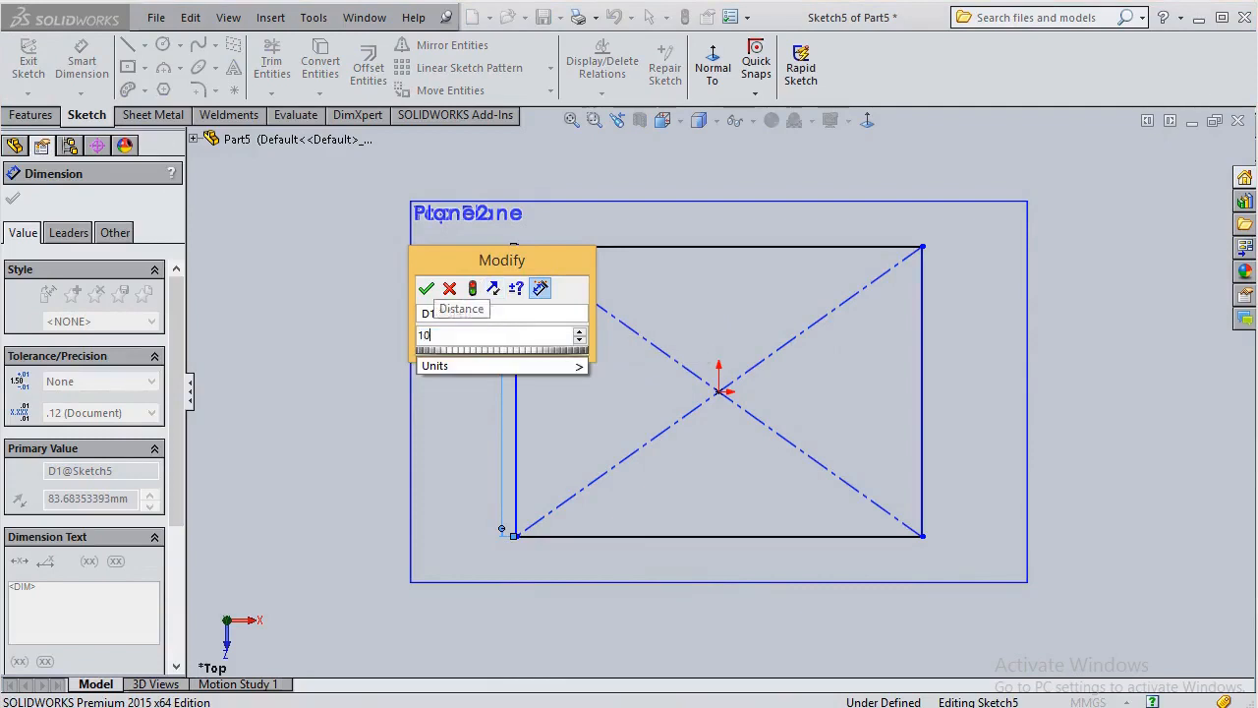
type("0")
key("Return")
Step: Dimension the rectangle's horizontal side to 100 mm and exit the sketch
left_click(640, 247)
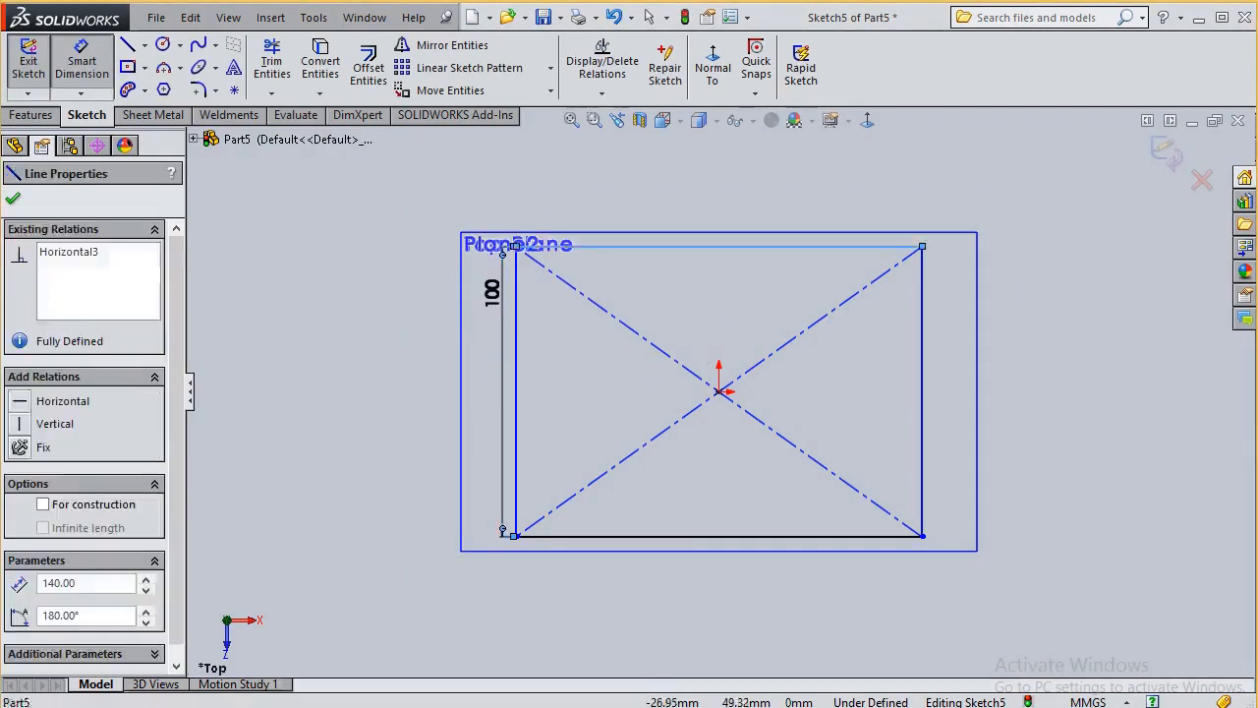
left_click(718, 189)
type("100")
key("Return")
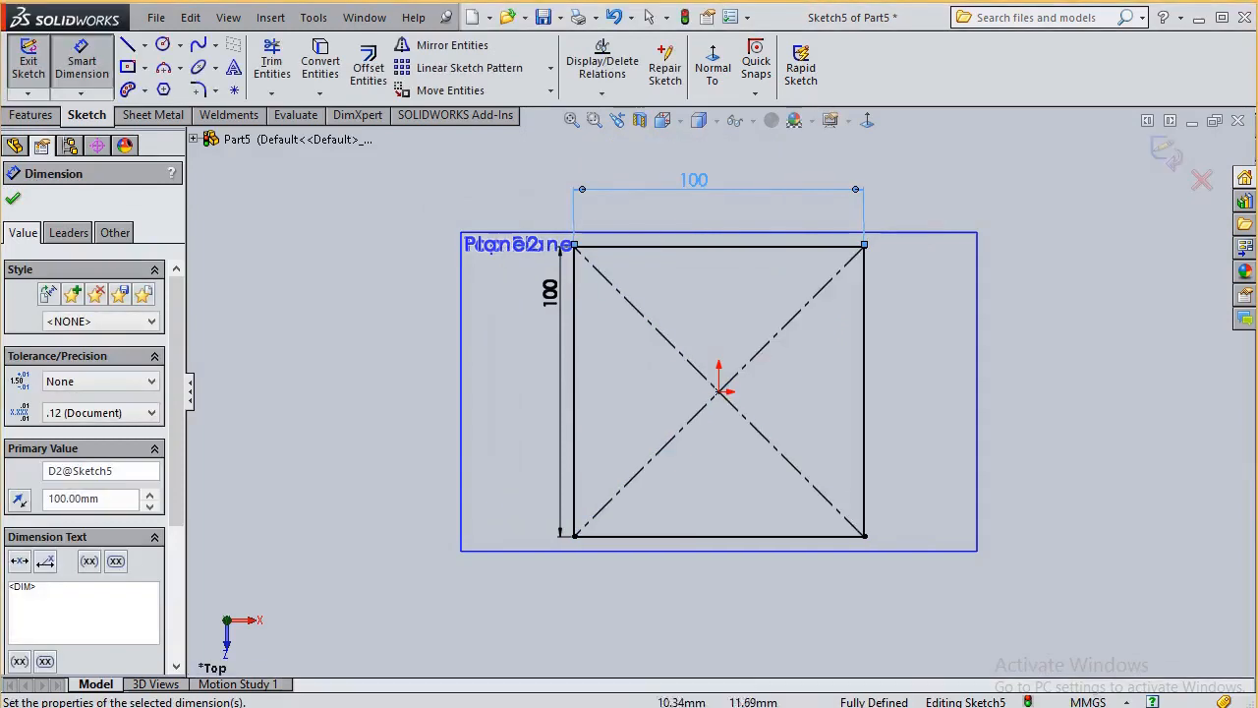
left_click(1164, 152)
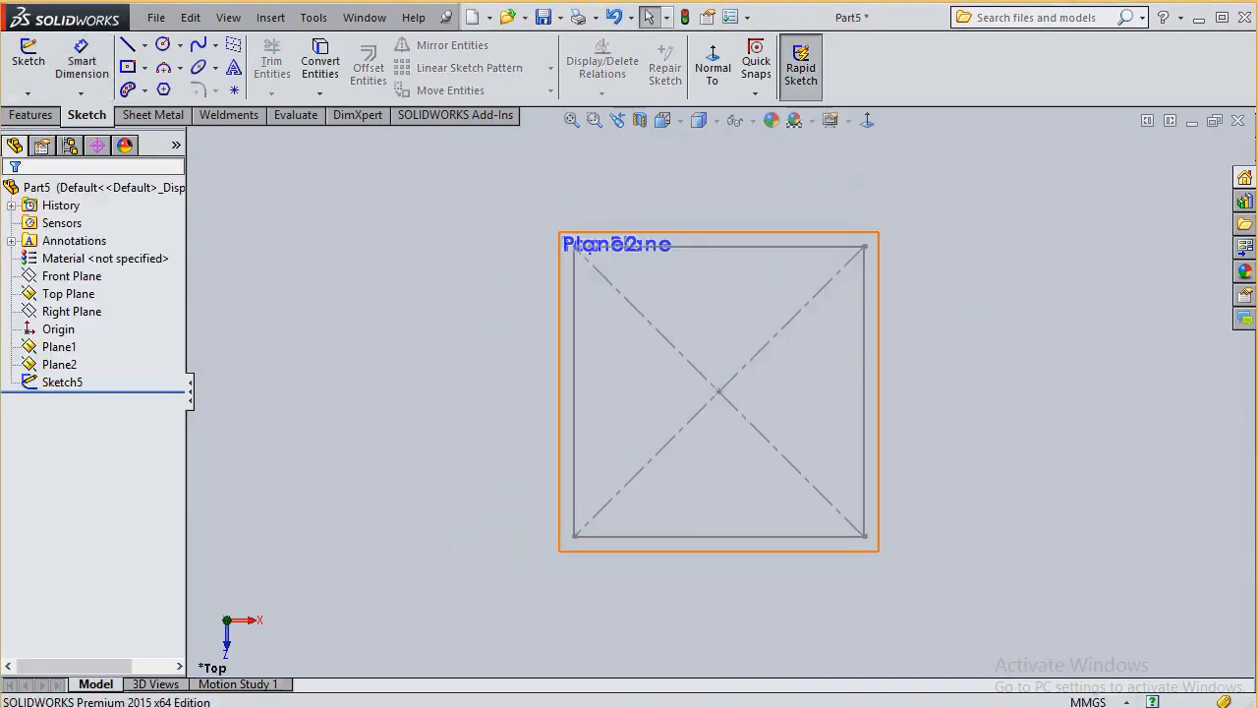
Step: Start a new sketch on Plane1, the plane directly above the Top Plane
scroll(694, 510, "up", 2)
scroll(694, 510, "up", 1)
middle_click_drag(694, 510, 776, 418)
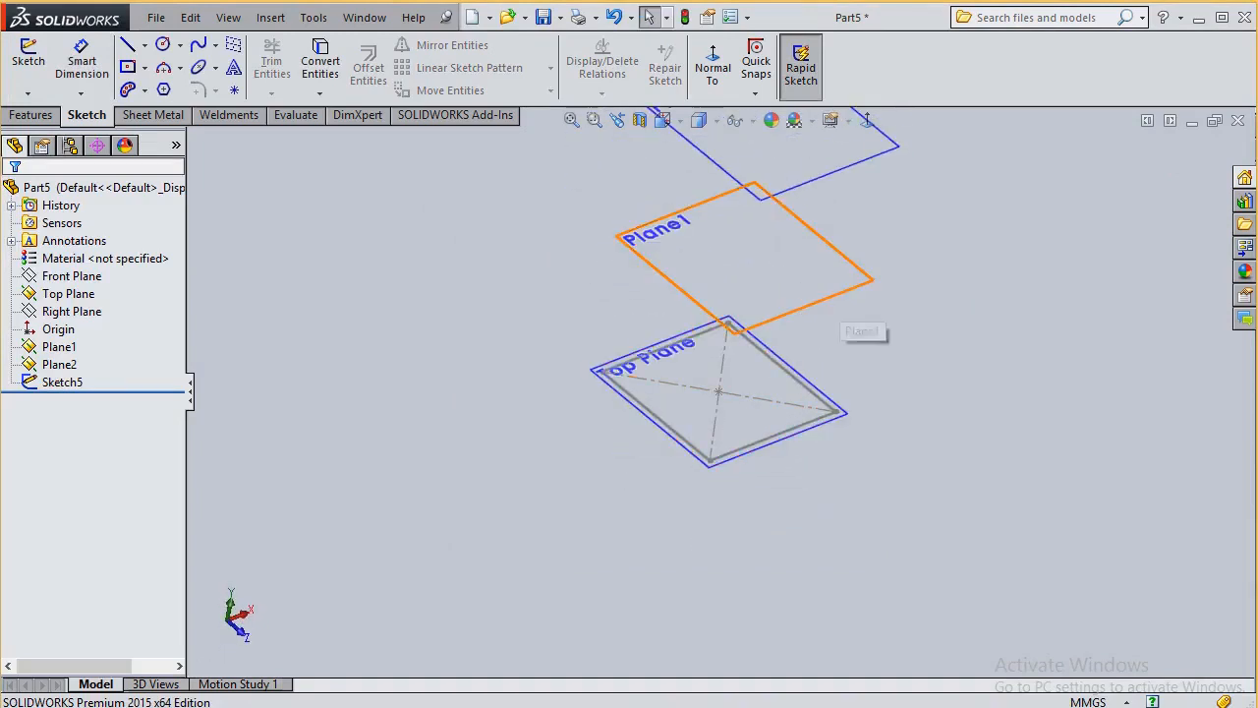
right_click(839, 293)
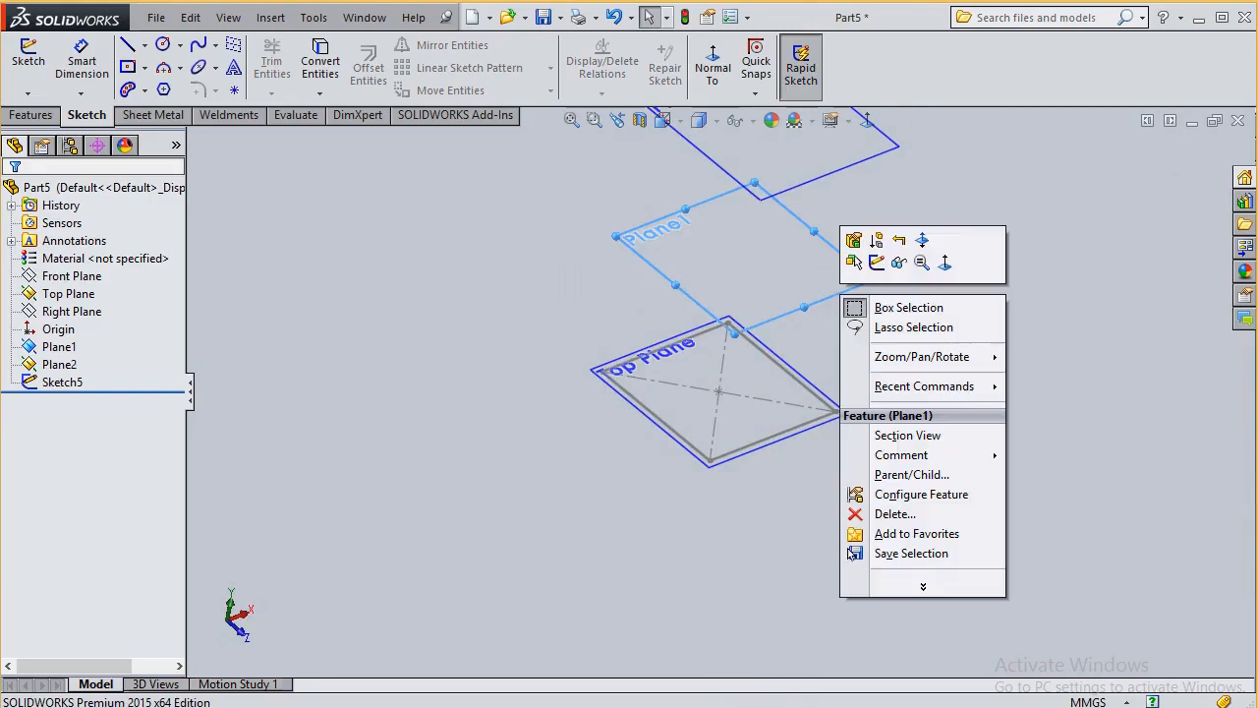
left_click(801, 307)
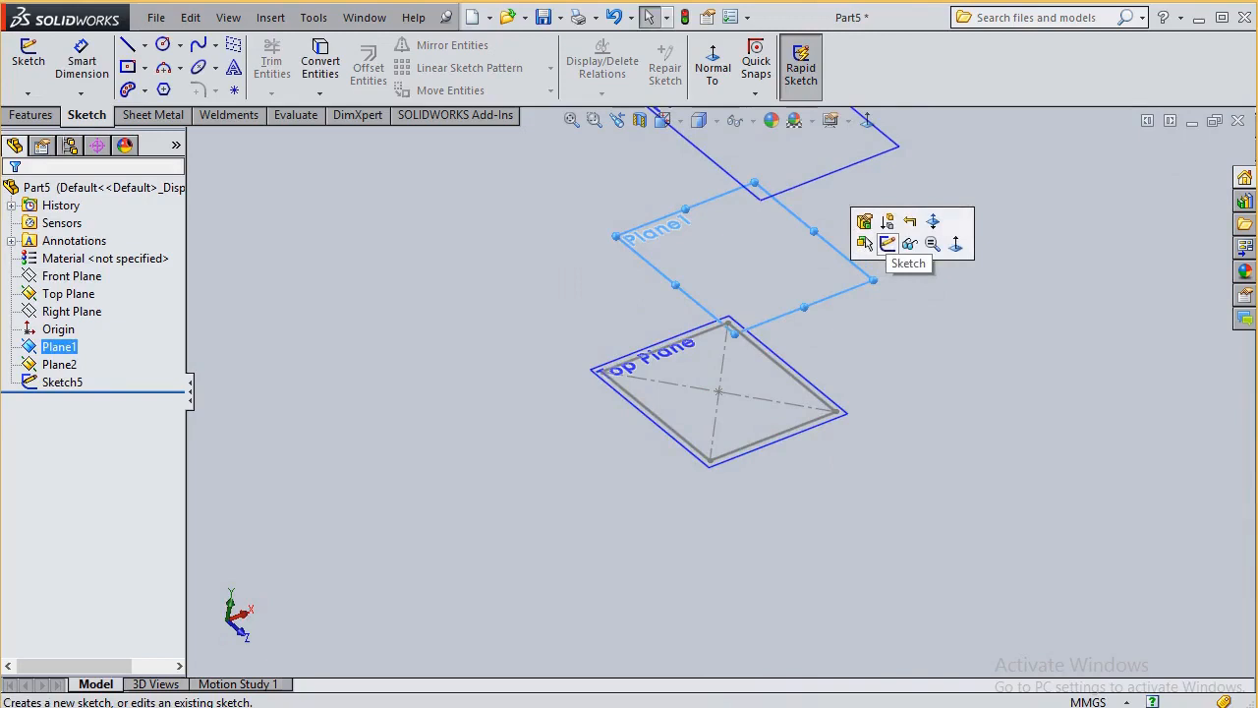
left_click(887, 244)
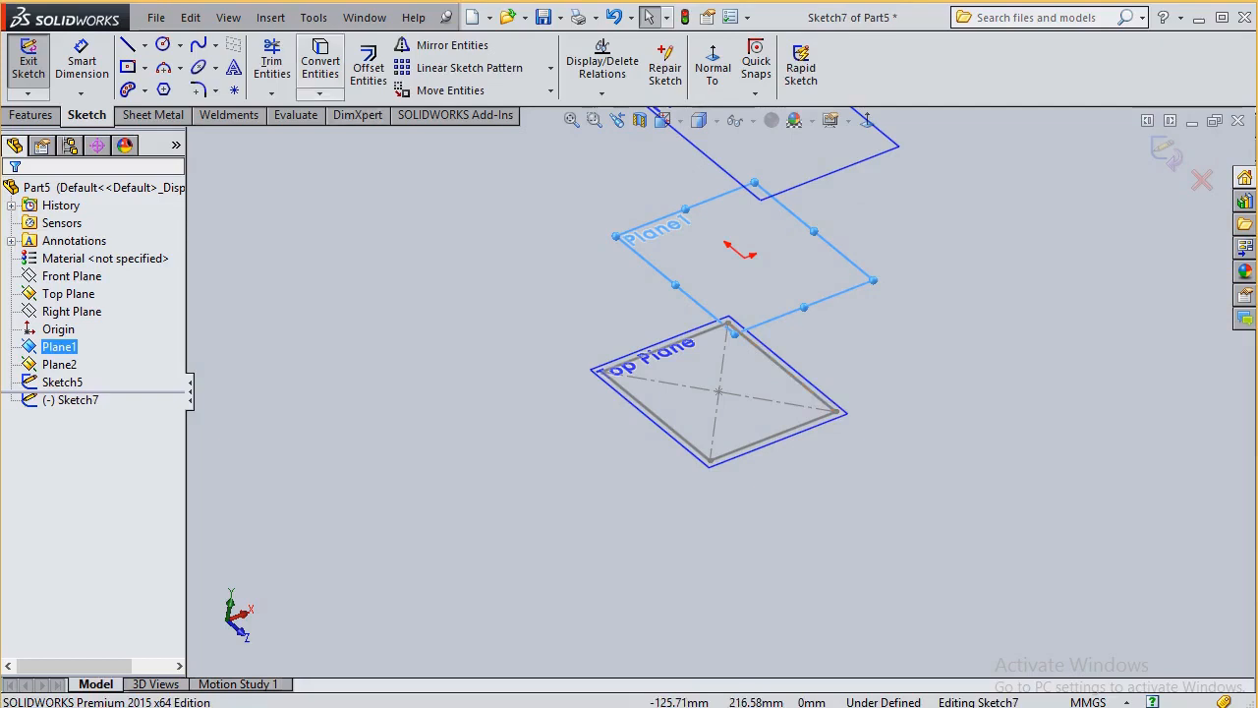
Step: Convert the four outer sides of the Top Plane square into the Plane1 sketch and exit the sketch
left_click(319, 93)
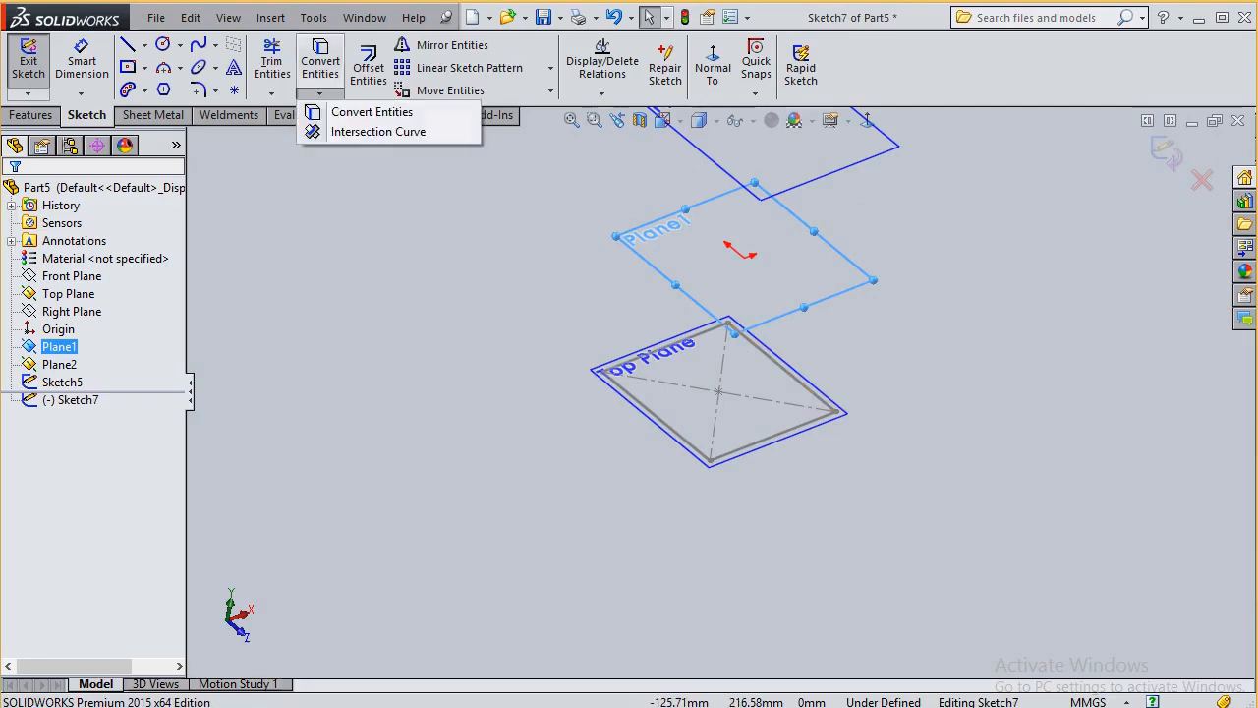
left_click(371, 111)
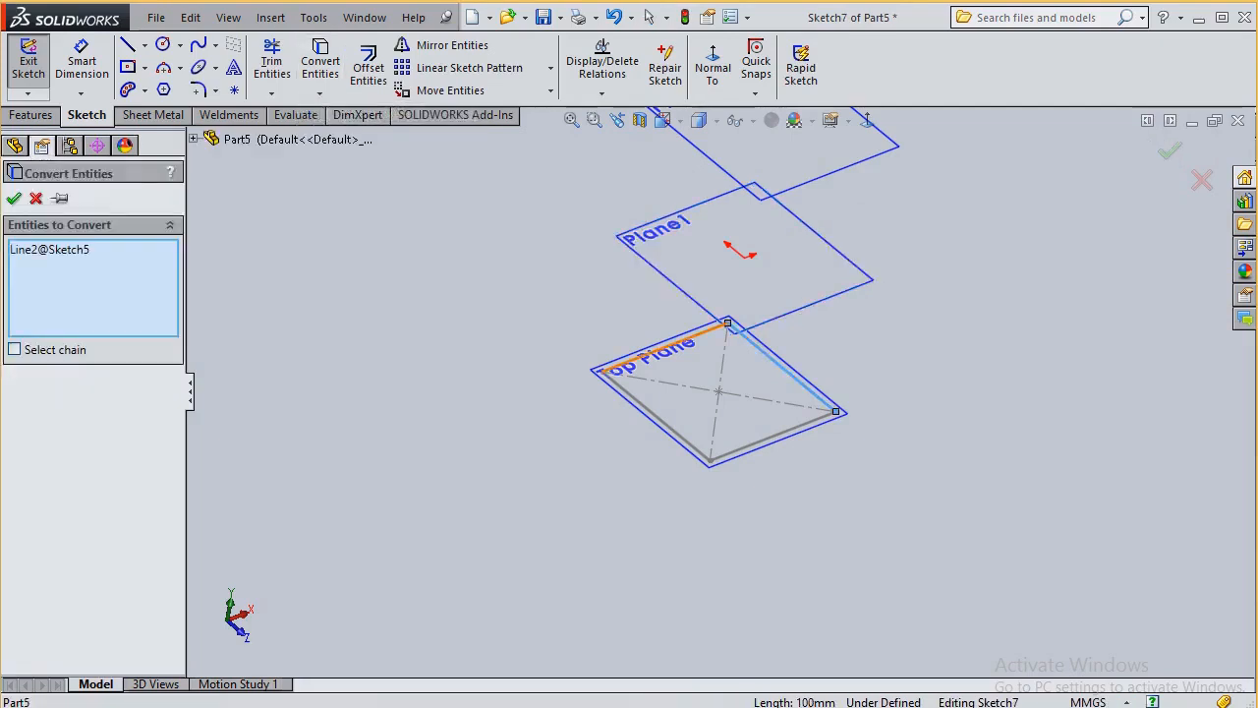
left_click(660, 346)
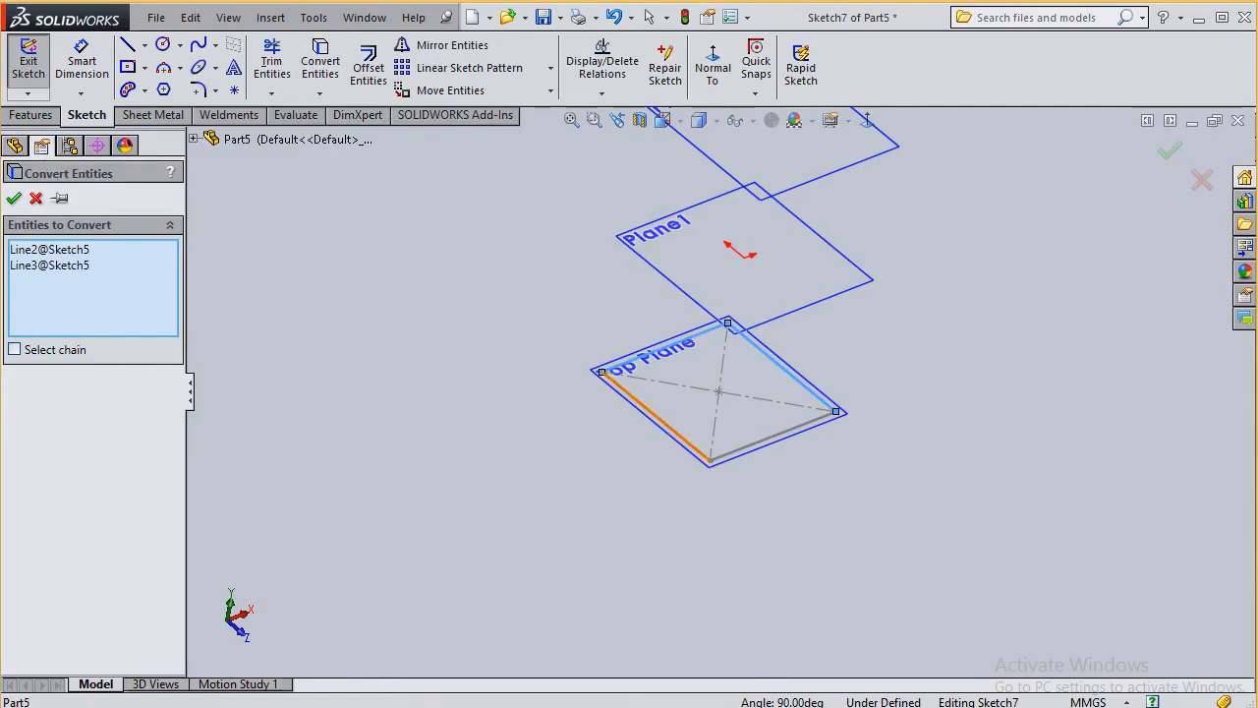
left_click(656, 416)
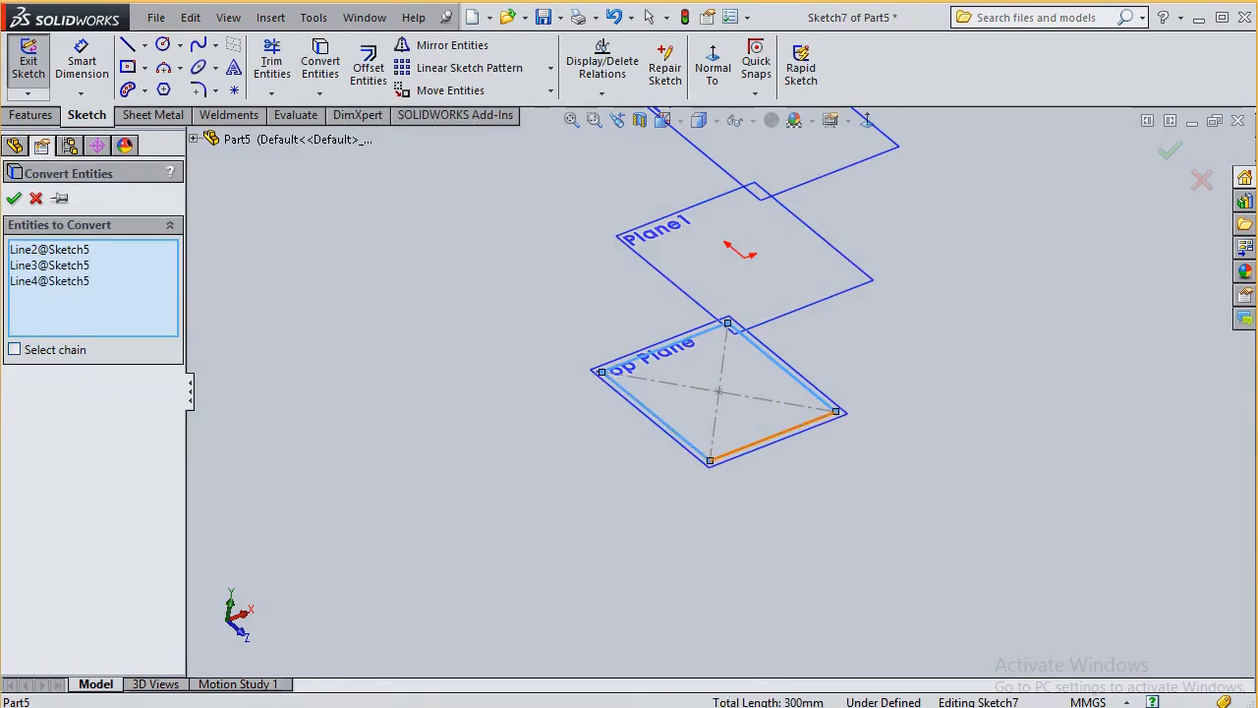
left_click(772, 436)
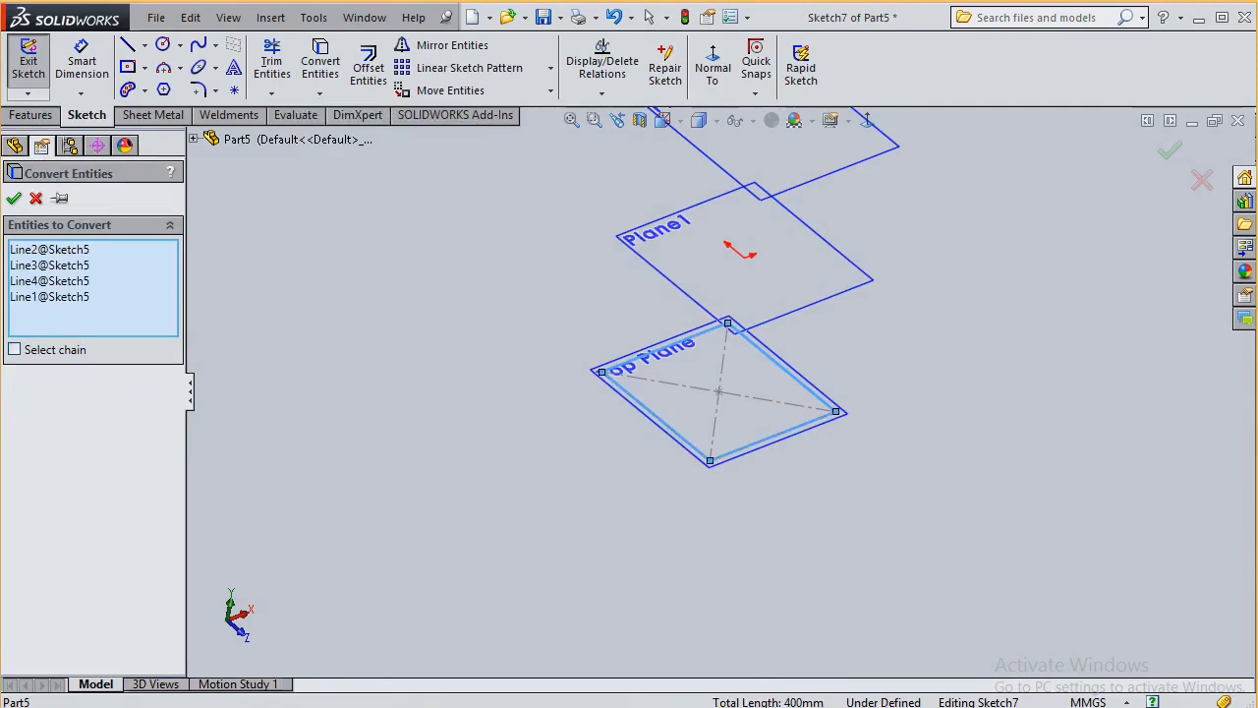
left_click(14, 198)
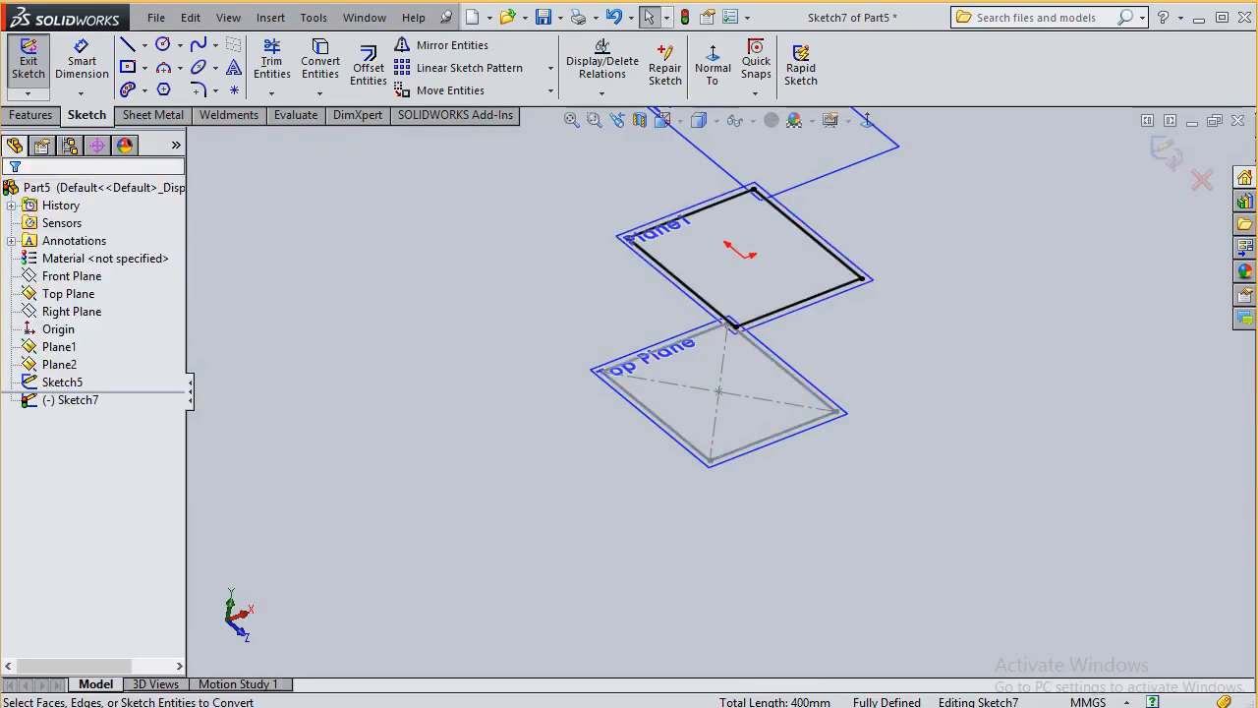
scroll(719, 391, "up", 2)
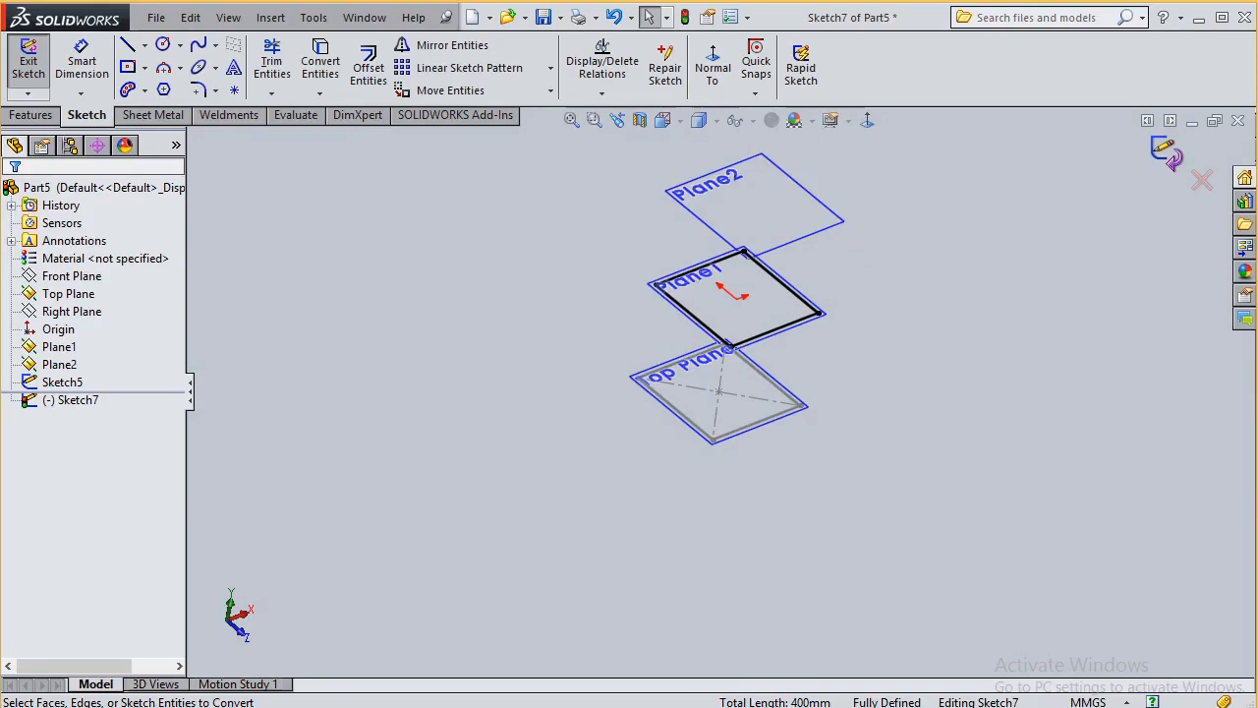
left_click(1165, 152)
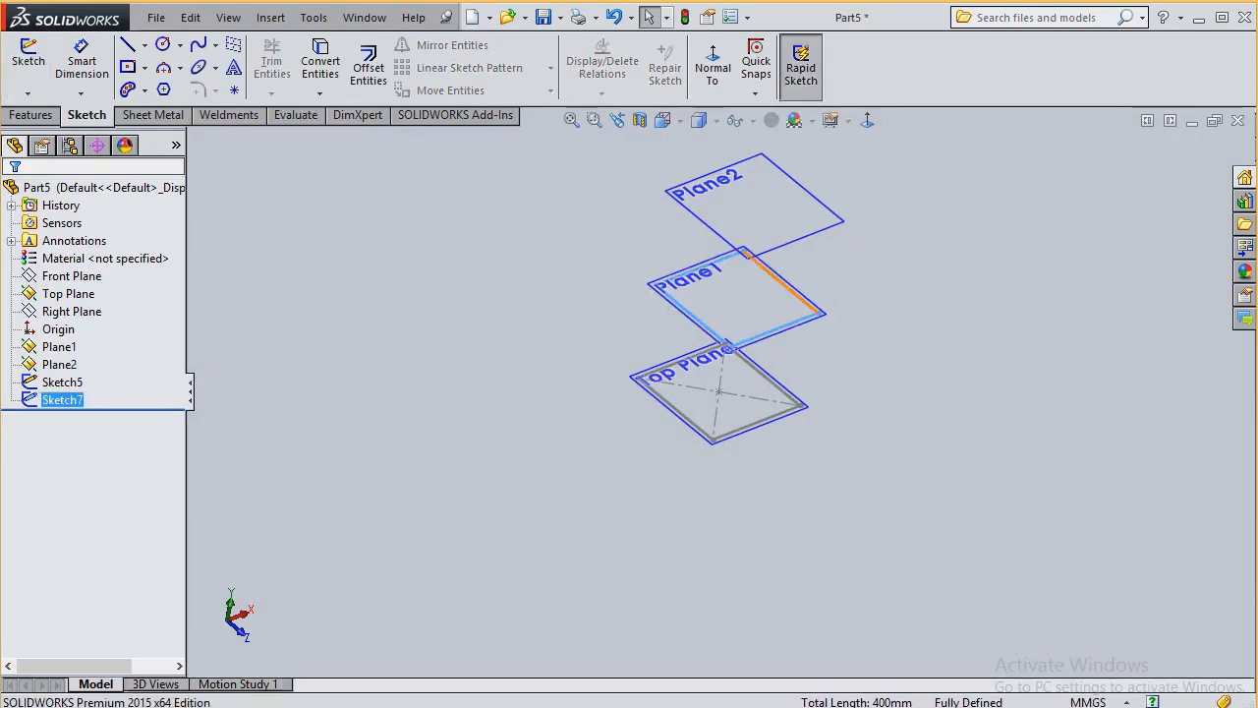
Step: Start a sketch on Plane2 and draw a circle about 63 mm in diameter centered on the origin
left_click(804, 236)
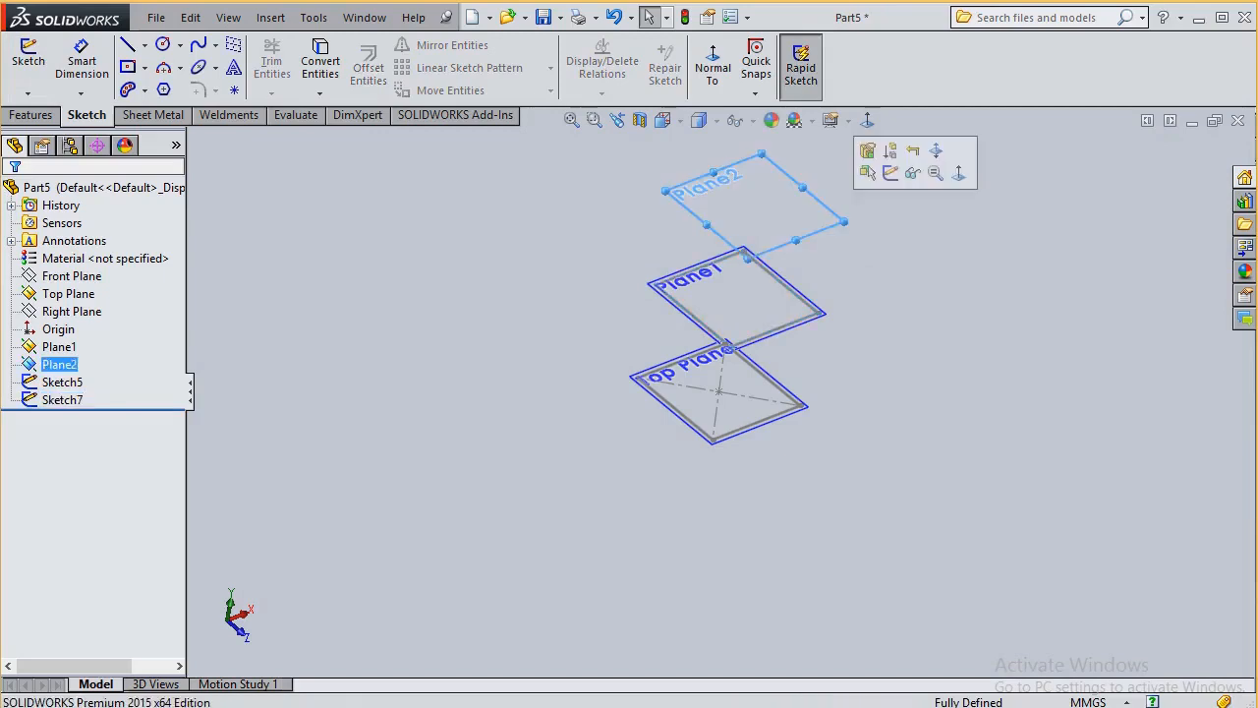
left_click(890, 172)
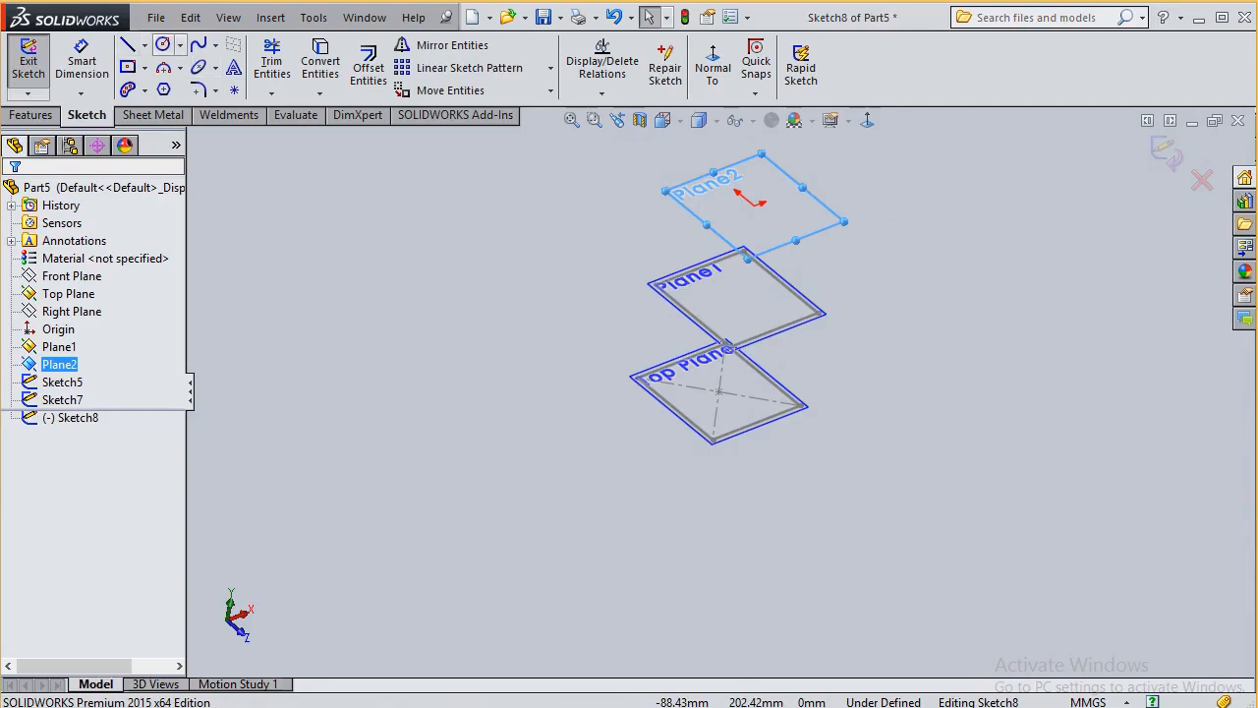
left_click(163, 44)
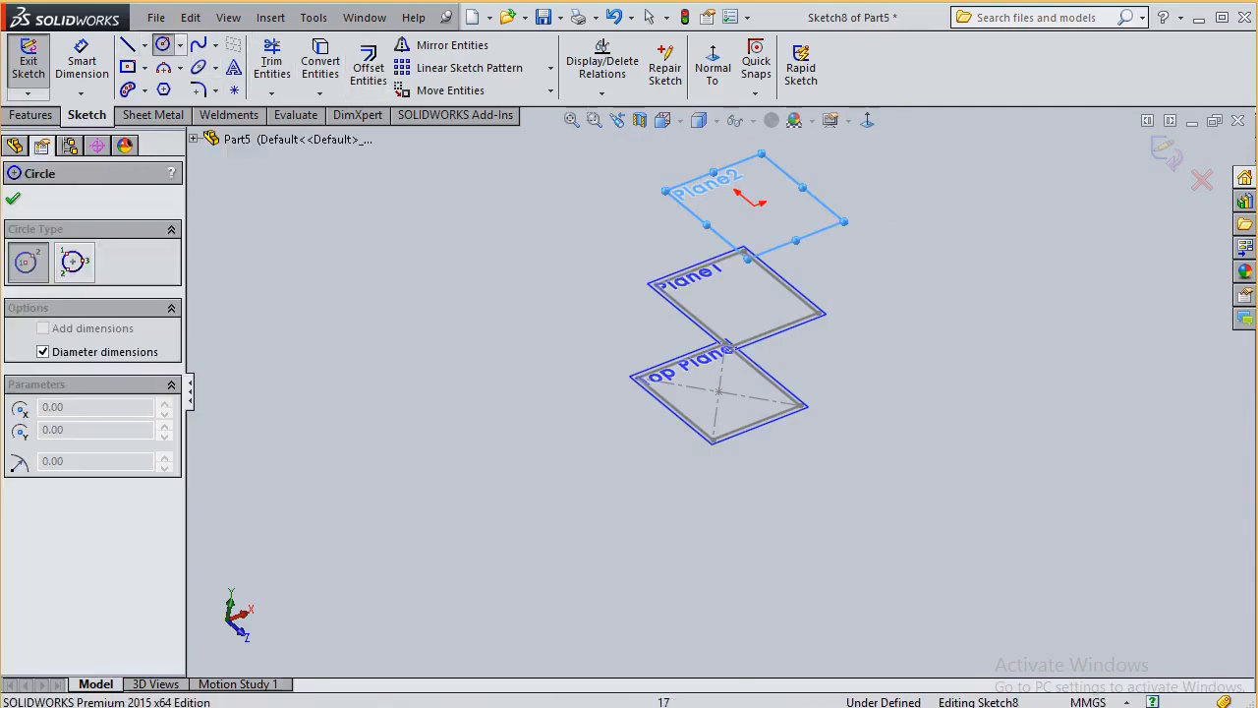
left_click(867, 120)
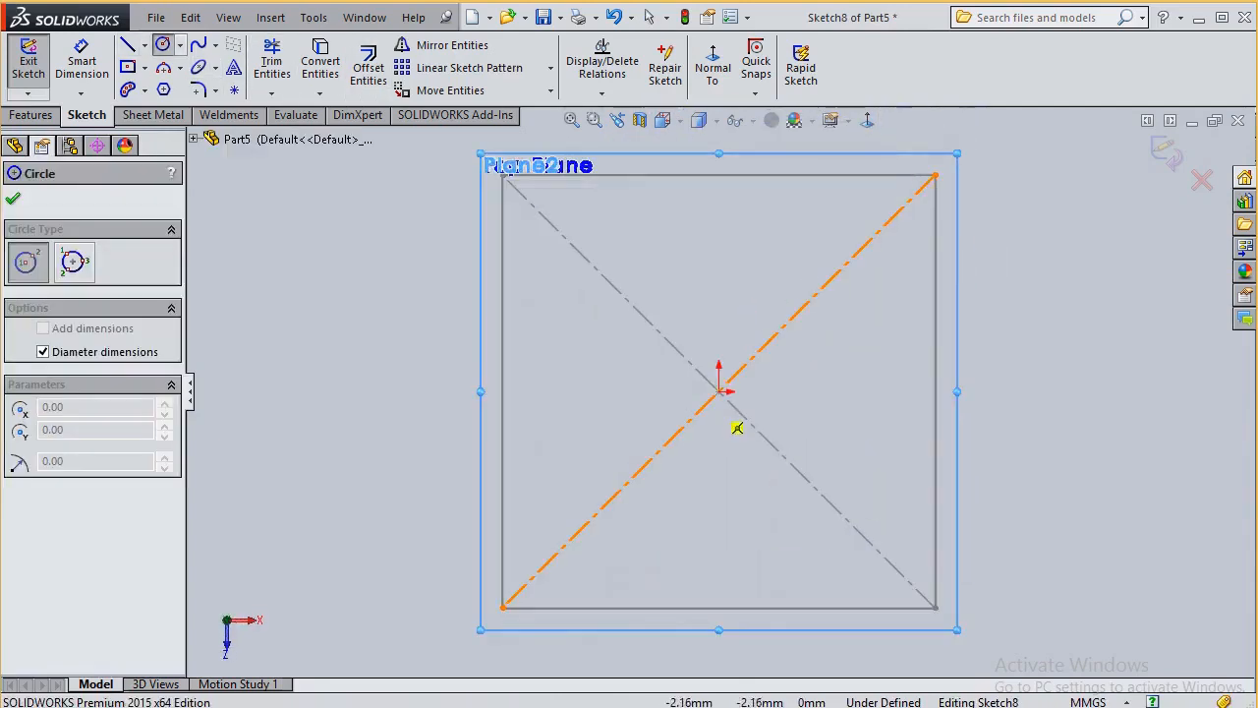
left_click(718, 392)
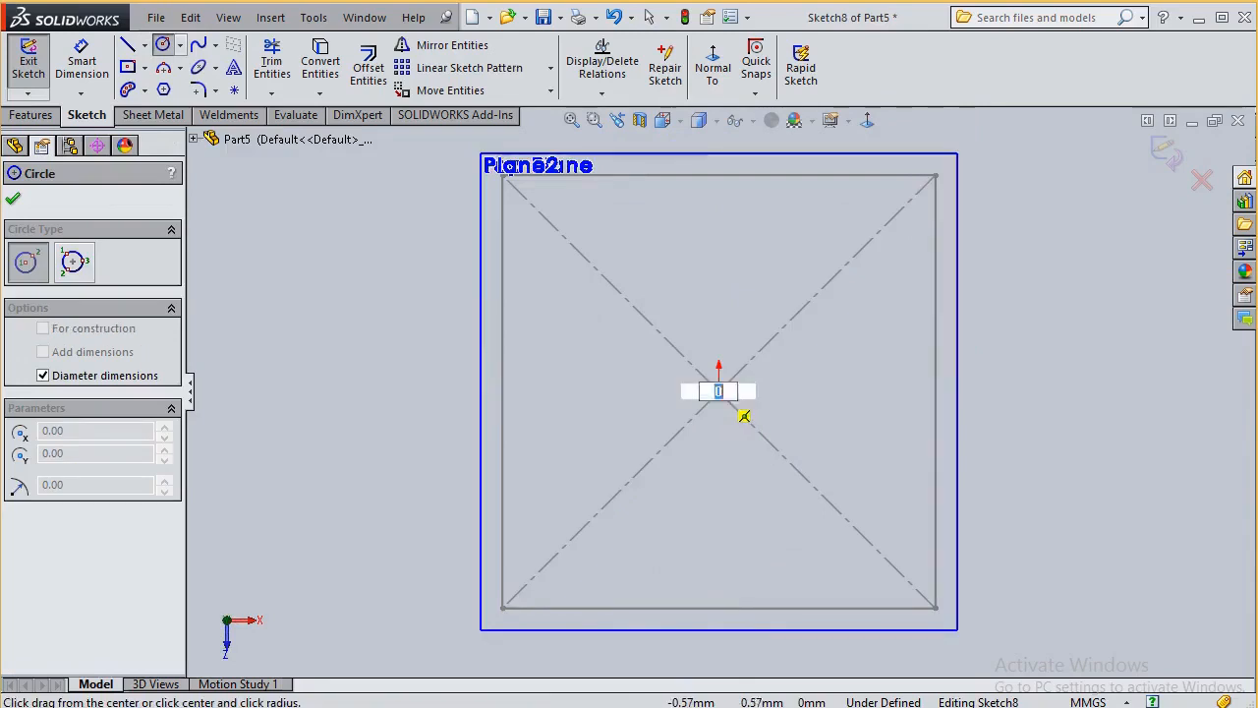
left_click(744, 276)
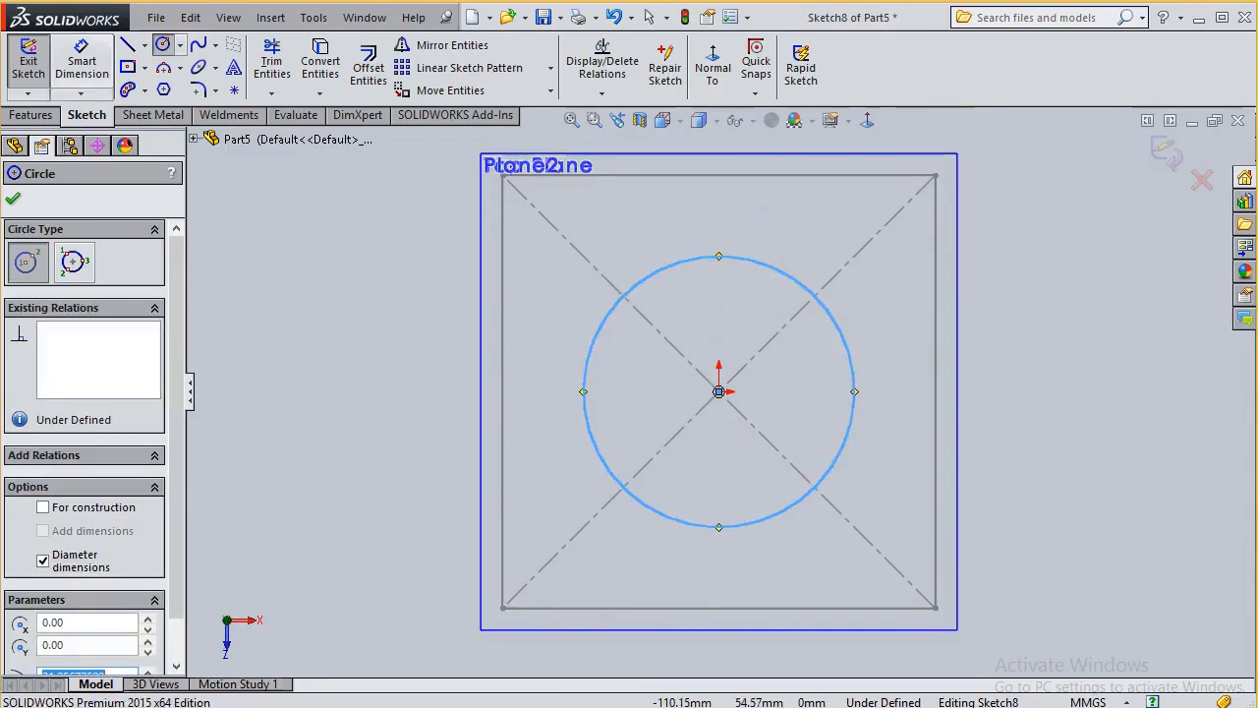
Step: Dimension the circle's diameter to 60 mm and exit the sketch
left_click(82, 58)
left_click(806, 288)
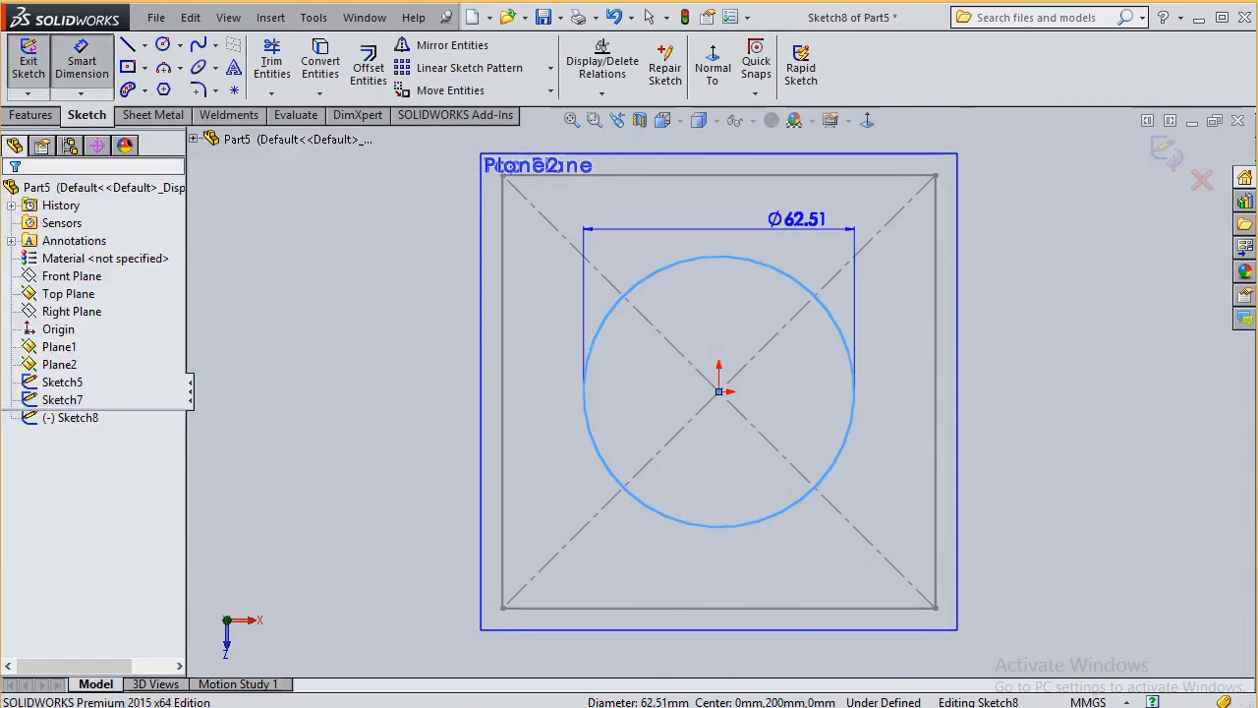
left_click(796, 221)
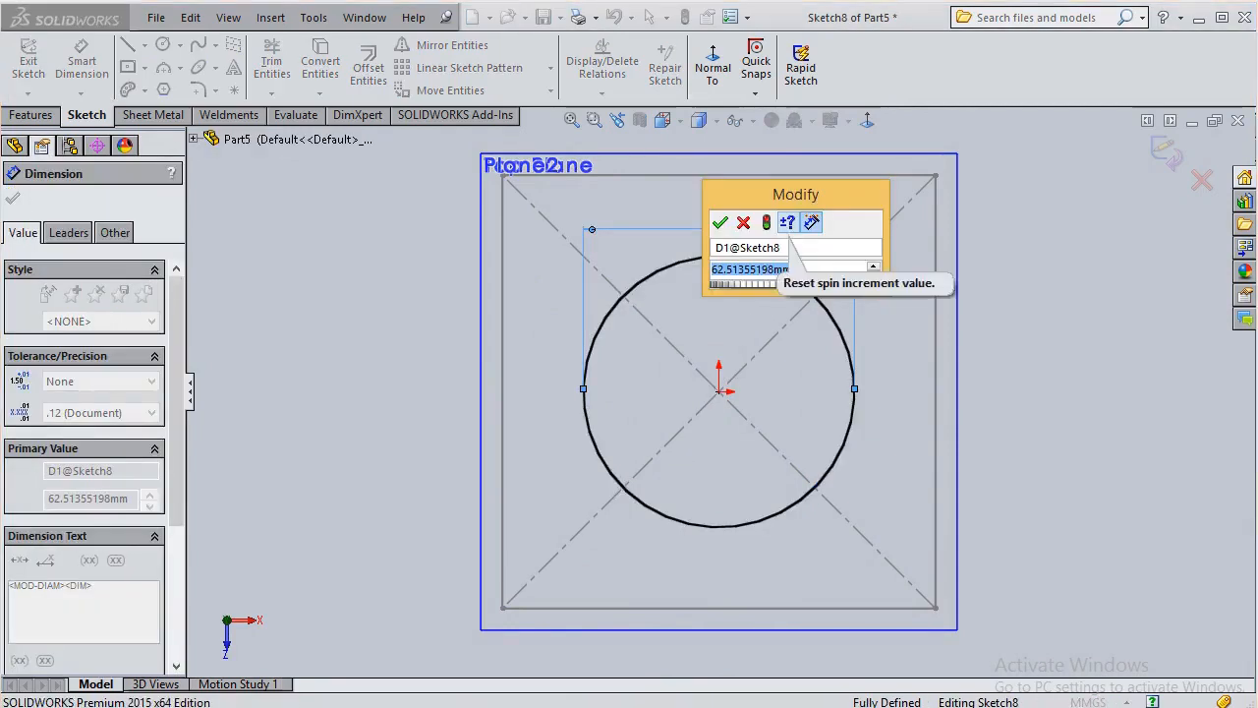
type("60")
key("Return")
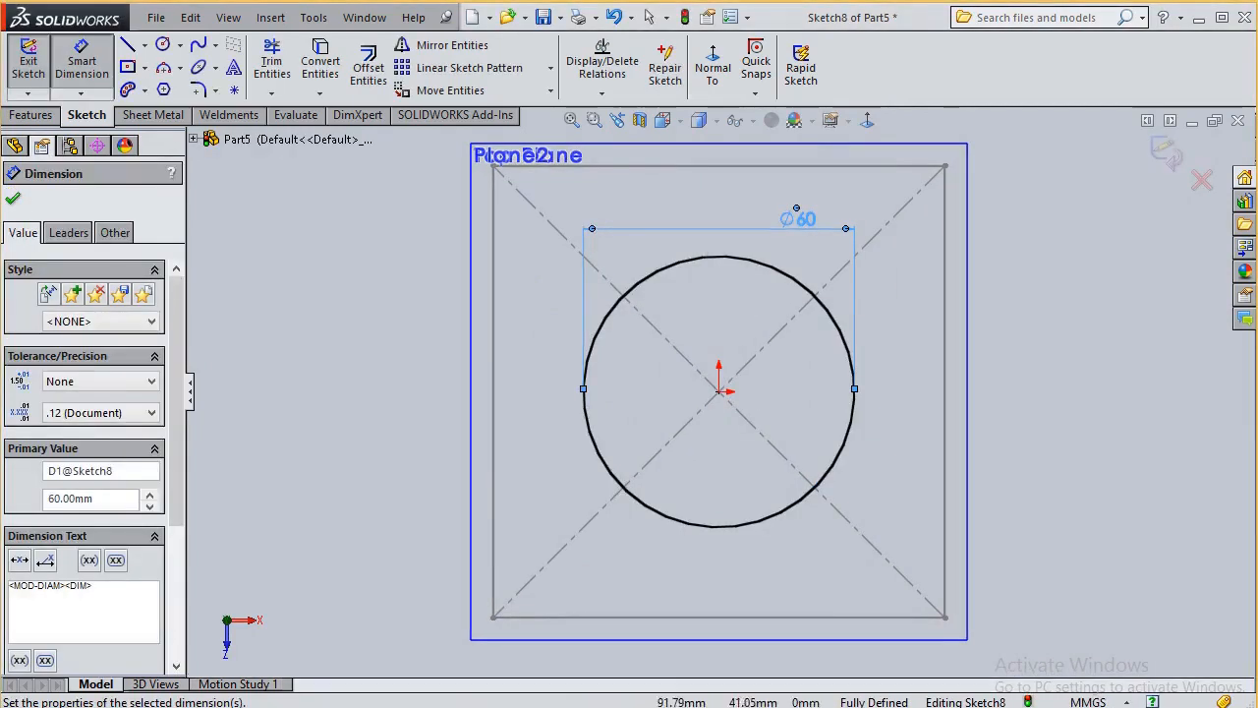
left_click(1165, 155)
Step: Create a reference plane parallel to Plane2, offset 20 mm above it
scroll(722, 389, "up", 2)
mouse_move(721, 389)
middle_mouse_down()
mouse_move(706, 378)
mouse_move(732, 202)
mouse_move(791, 197)
middle_mouse_up()
scroll(722, 392, "up", 5)
left_click(933, 373)
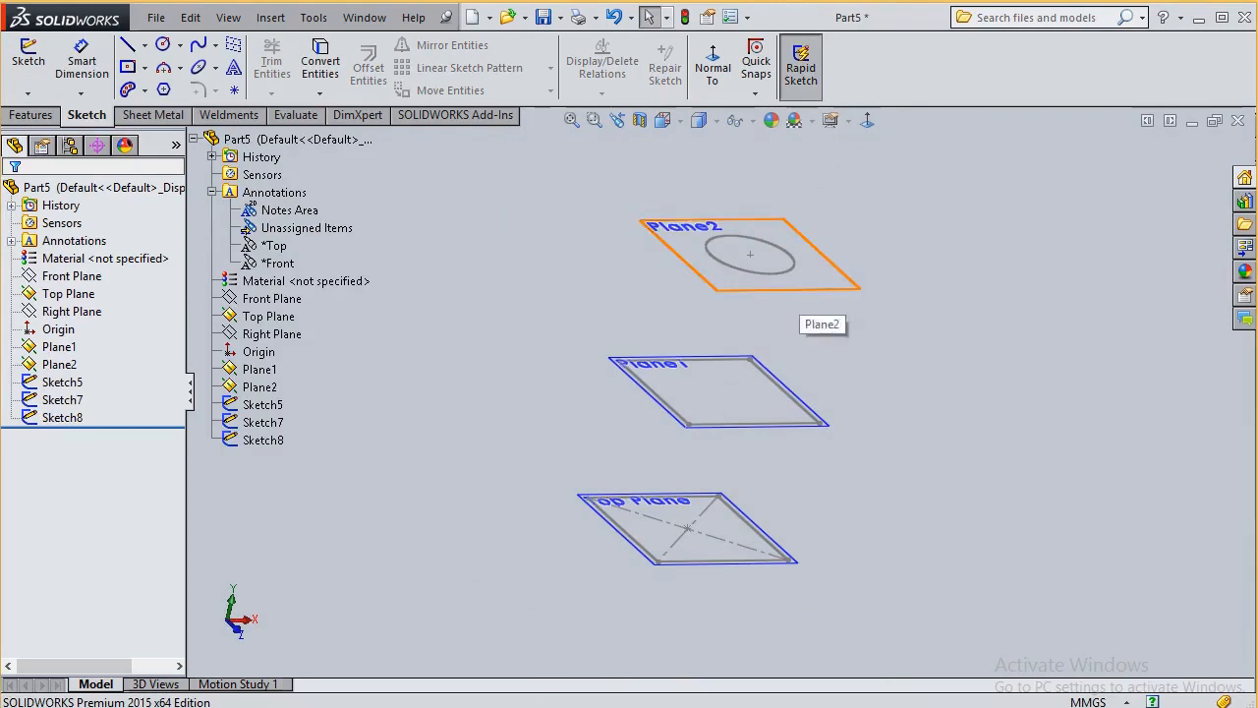
left_click(798, 290)
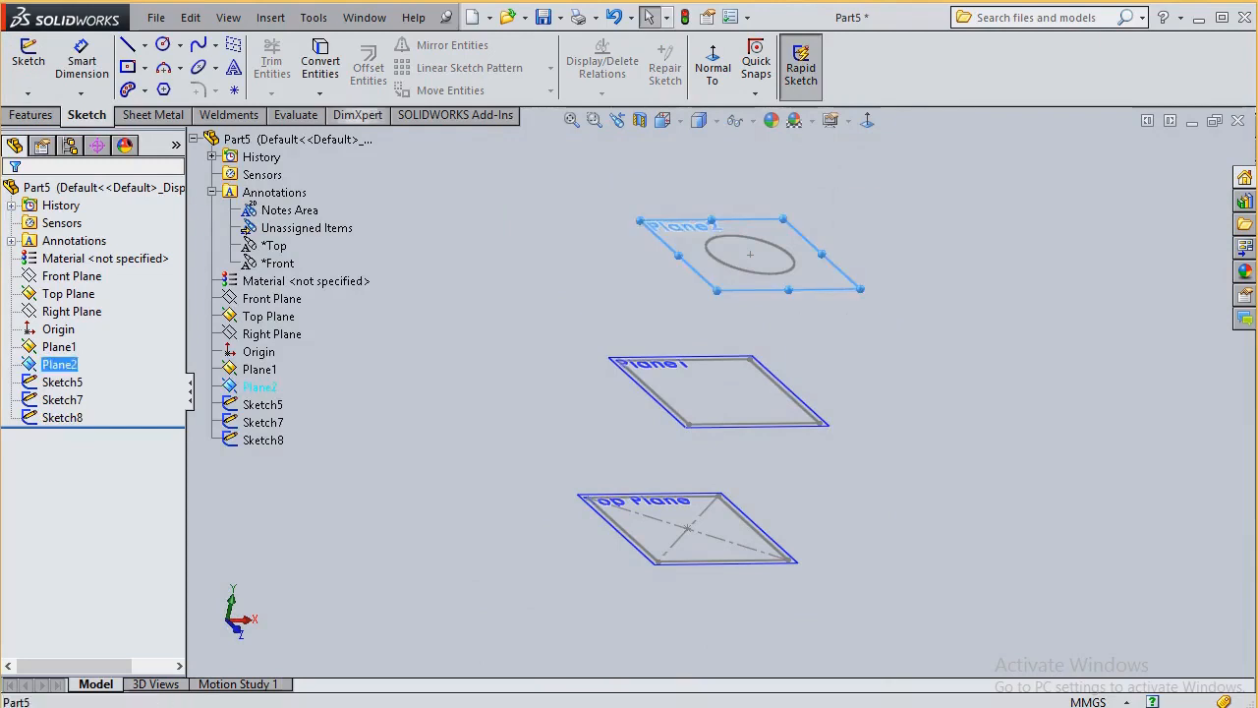
left_click(270, 16)
mouse_move(336, 230)
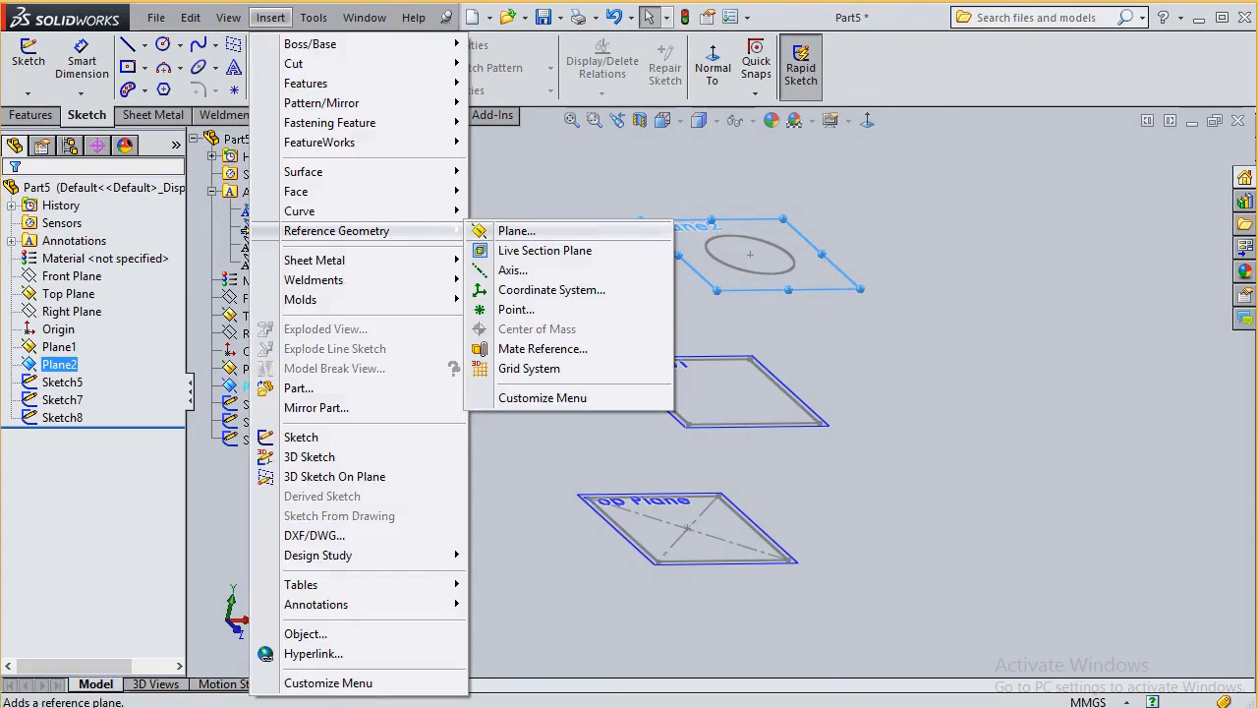
left_click(516, 230)
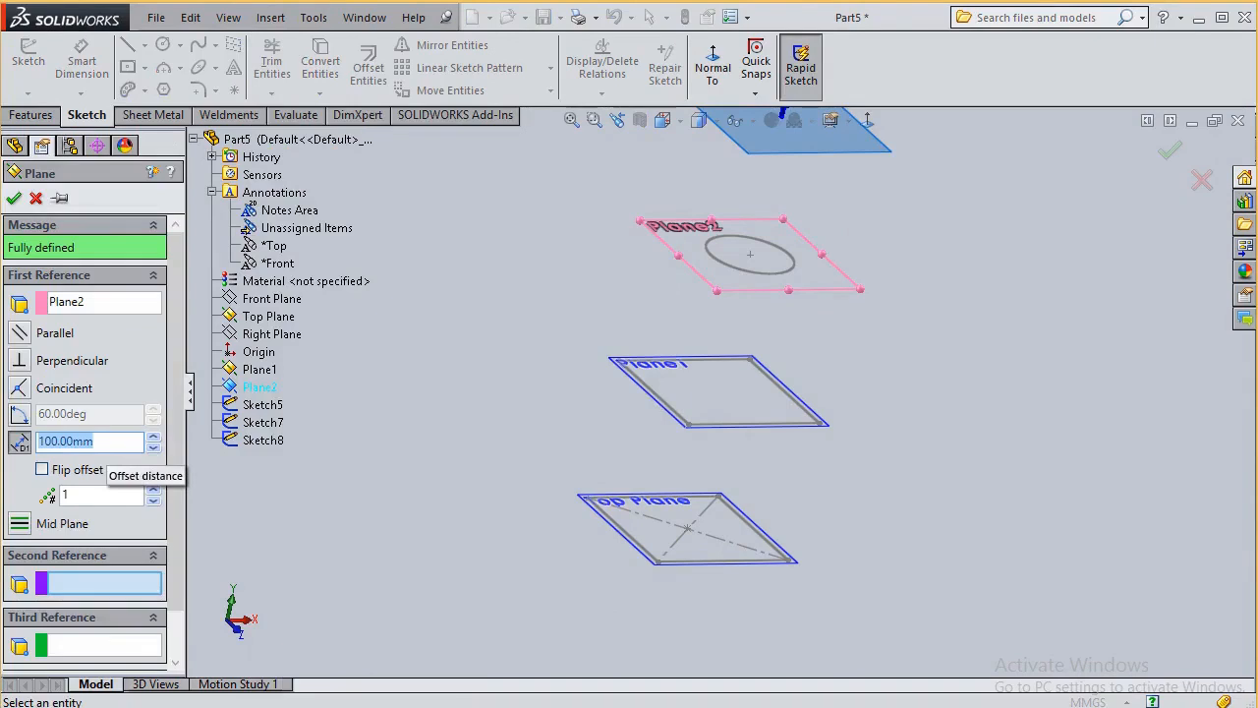
type("1")
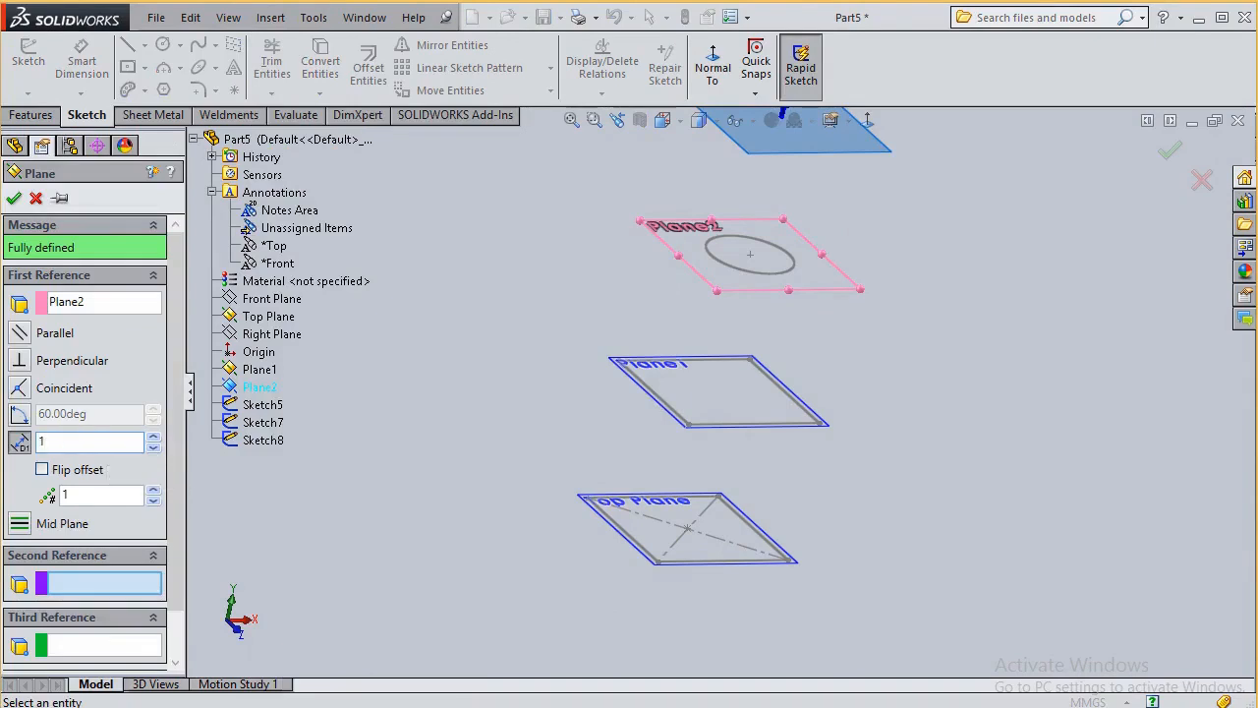
key("Return")
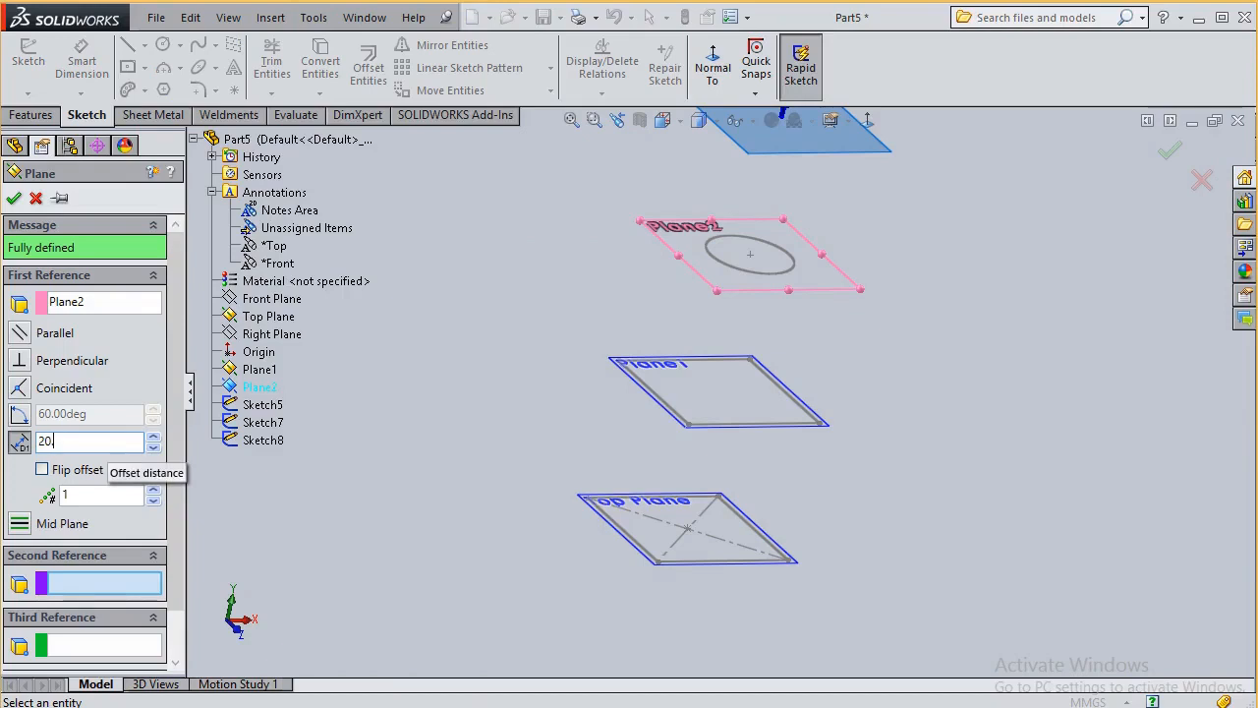
key("Return")
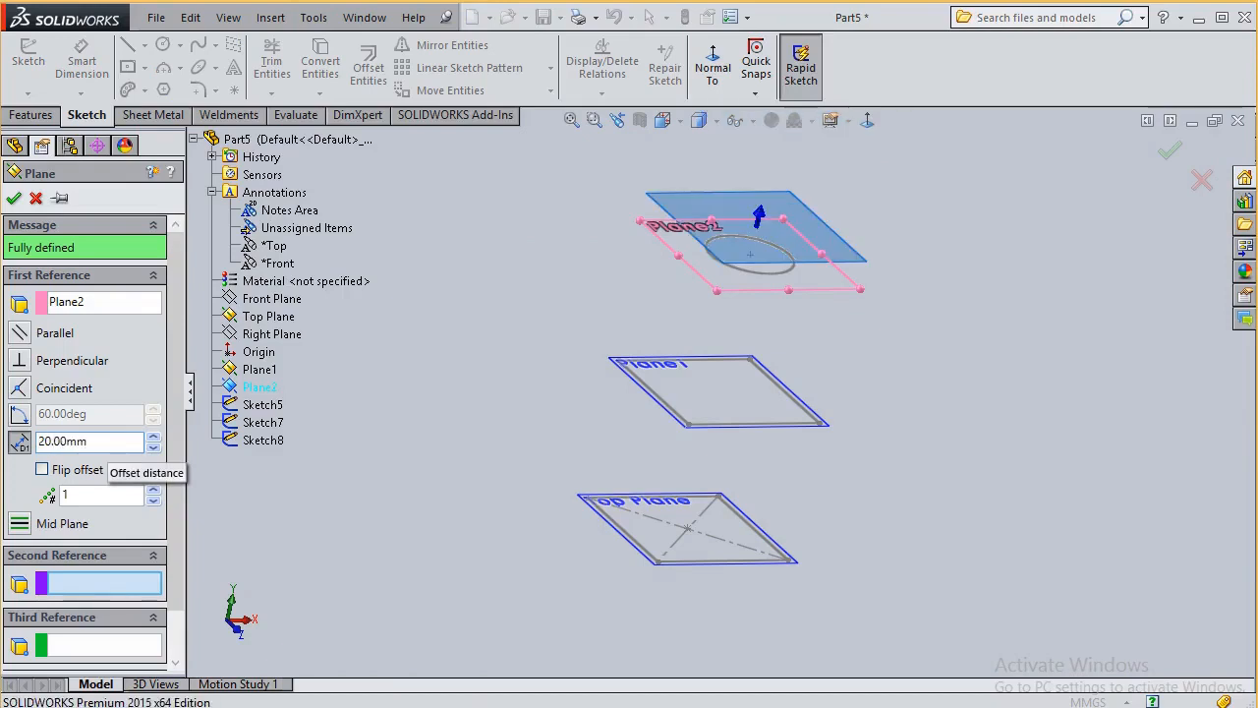
key("Return")
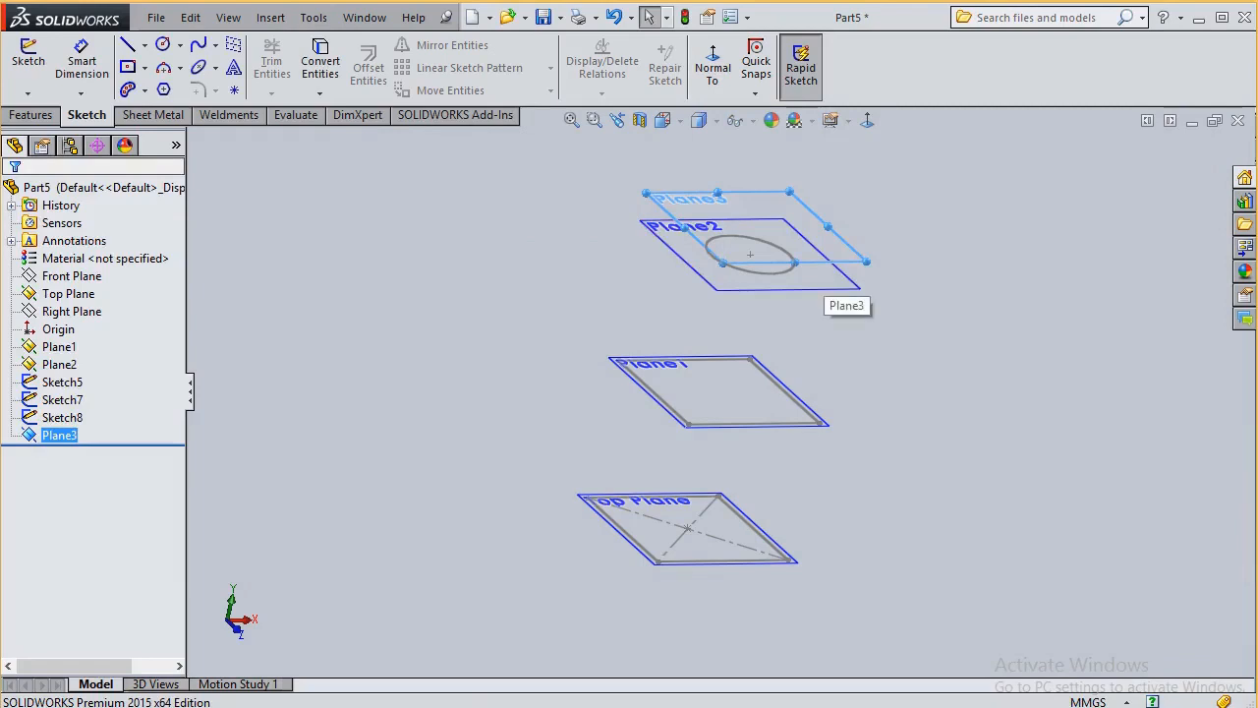
Step: Start a sketch on Plane3, convert the 60 mm circle from Plane2 into it, and exit the sketch
right_click(822, 263)
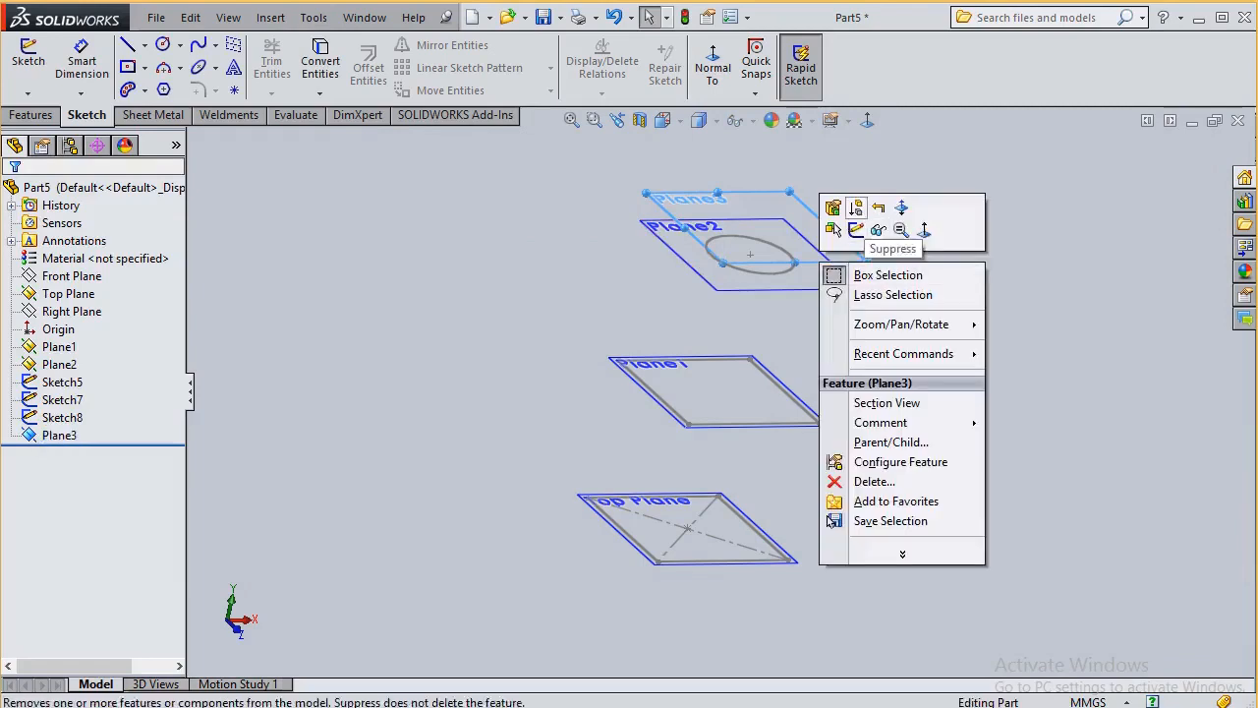
left_click(856, 229)
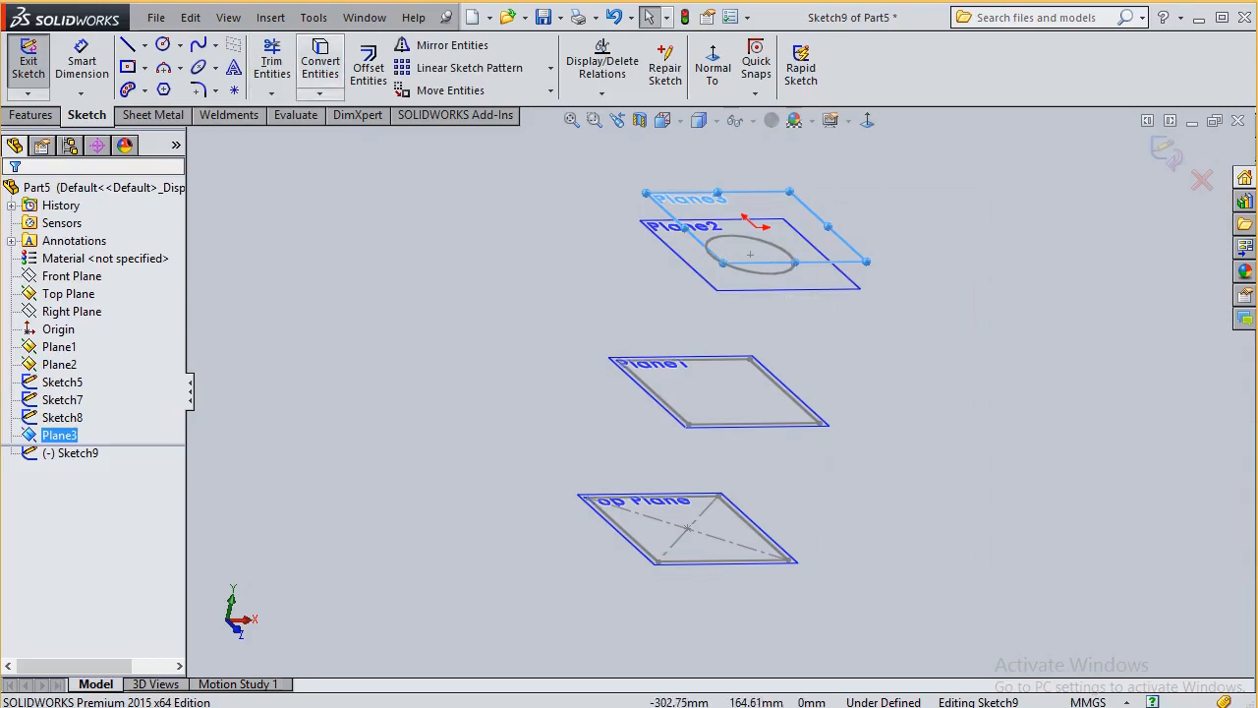
left_click(319, 94)
left_click(371, 111)
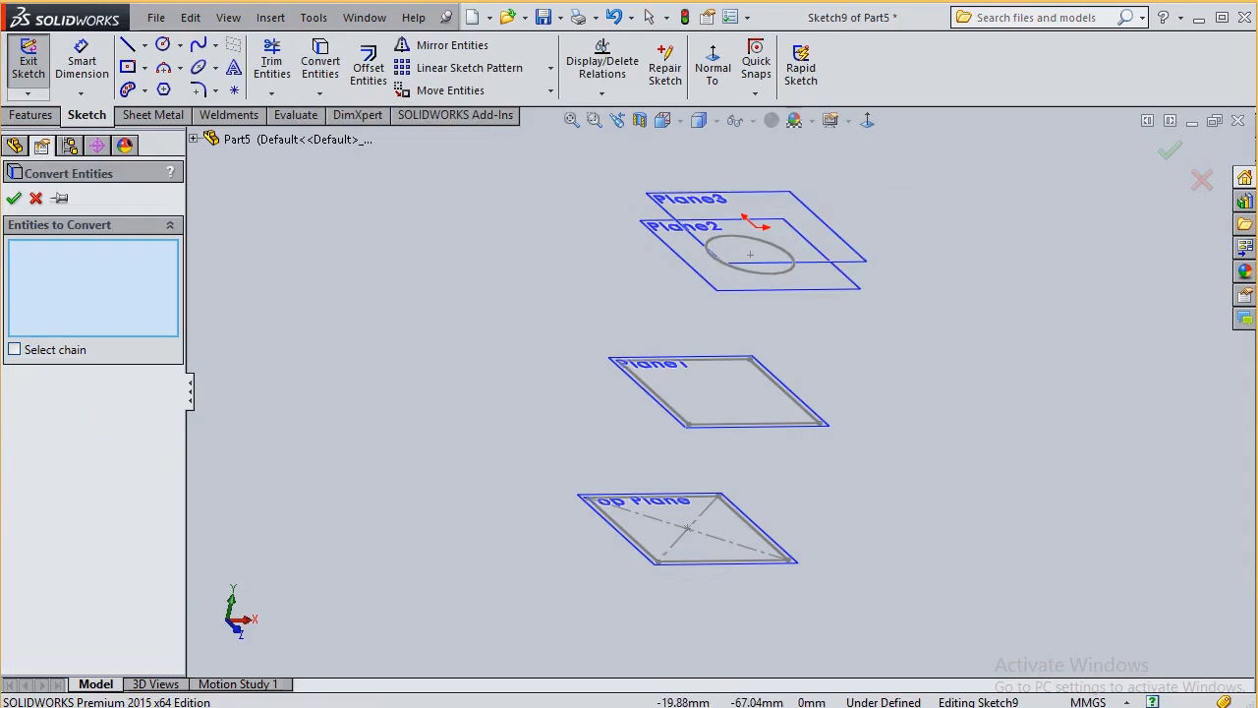
left_click(779, 272)
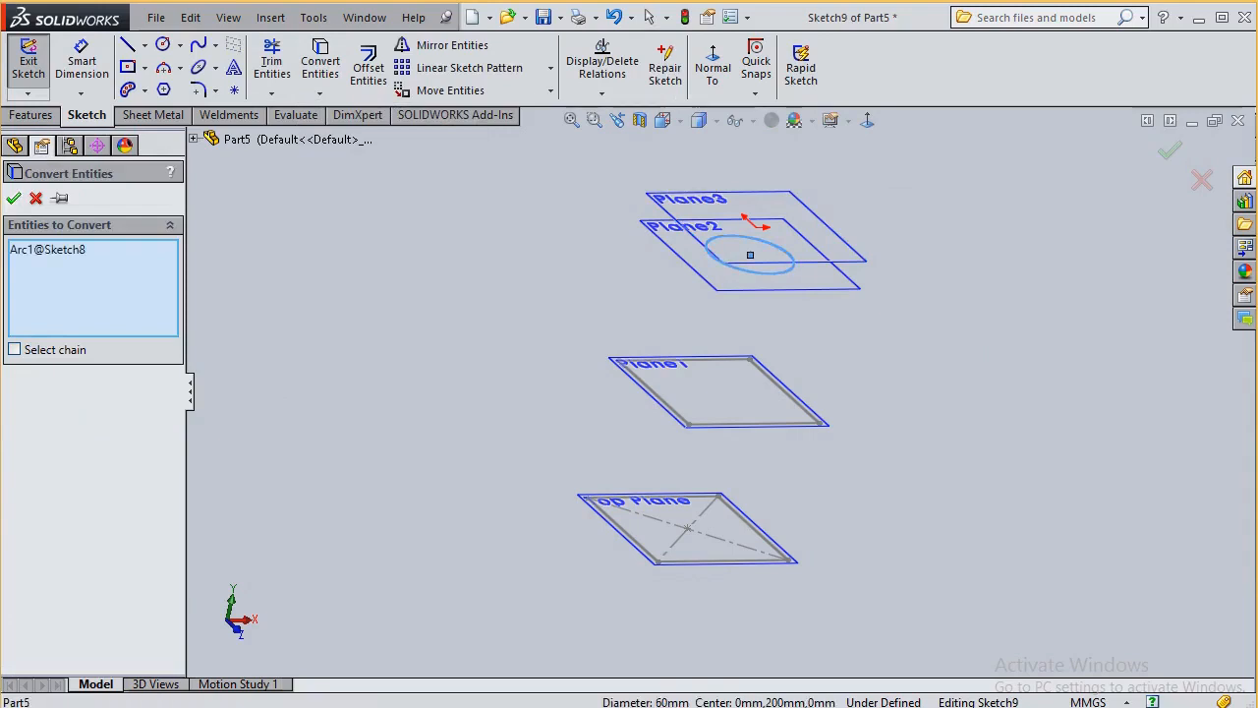
left_click(14, 197)
left_click(1166, 153)
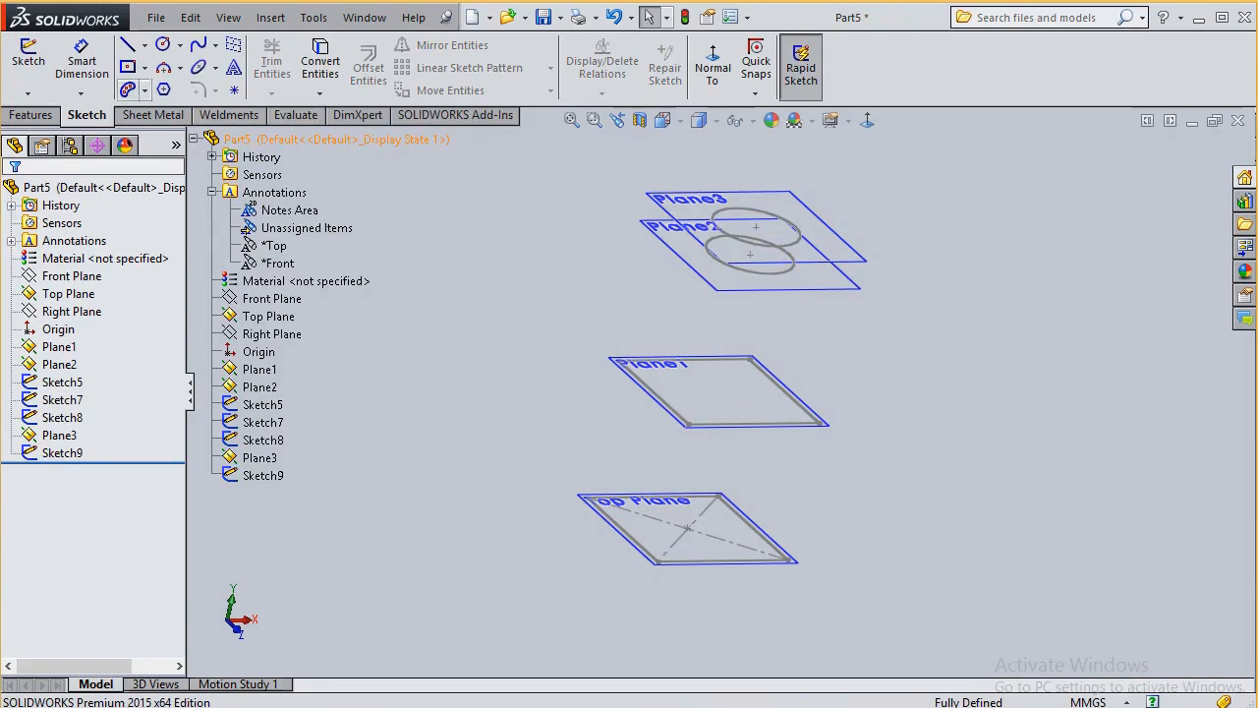
Step: Create a Lofted Boss/Base through the Plane3 circle, the Plane2 circle, the Plane1 square and the Top Plane square, in that order
left_click(32, 115)
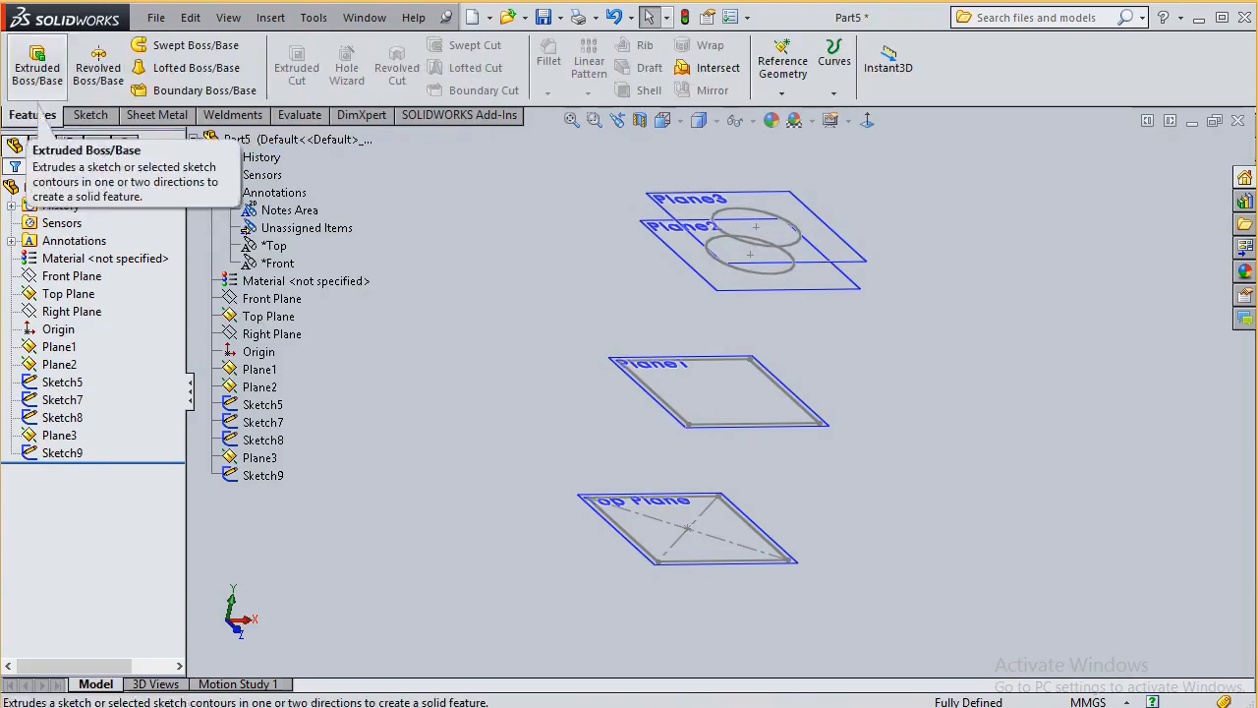
left_click(196, 67)
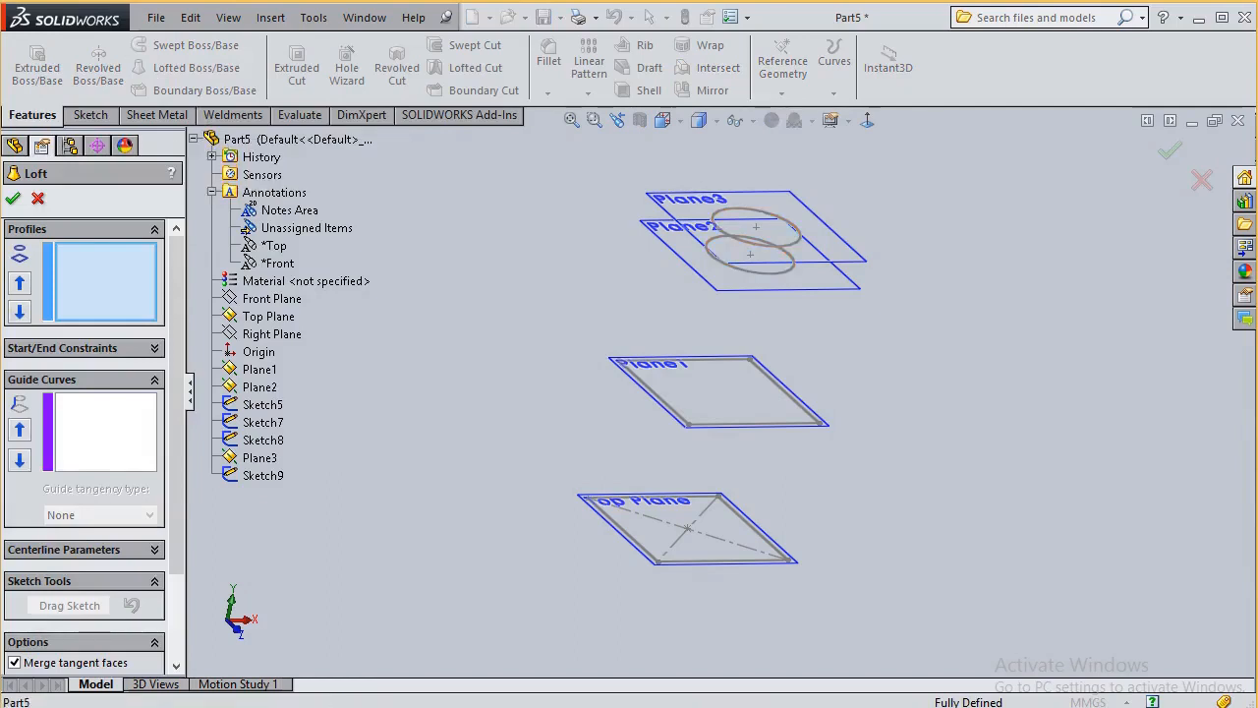
left_click(781, 254)
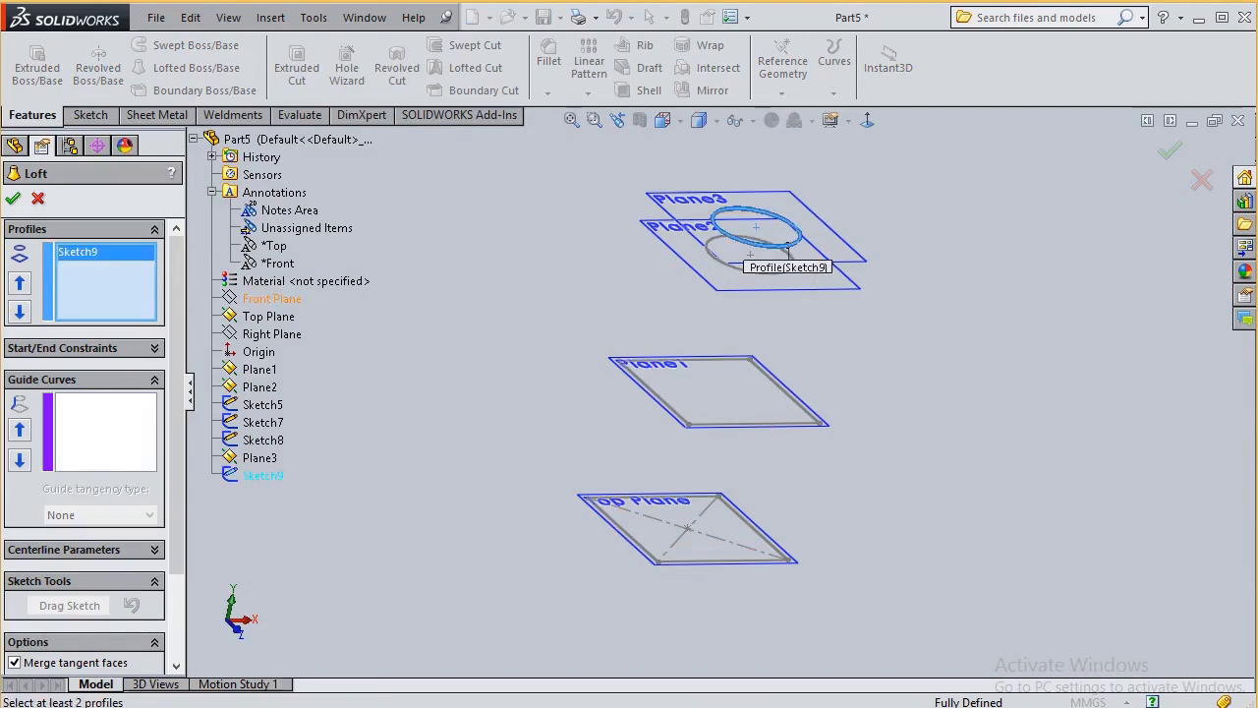
scroll(757, 252, "down", 3)
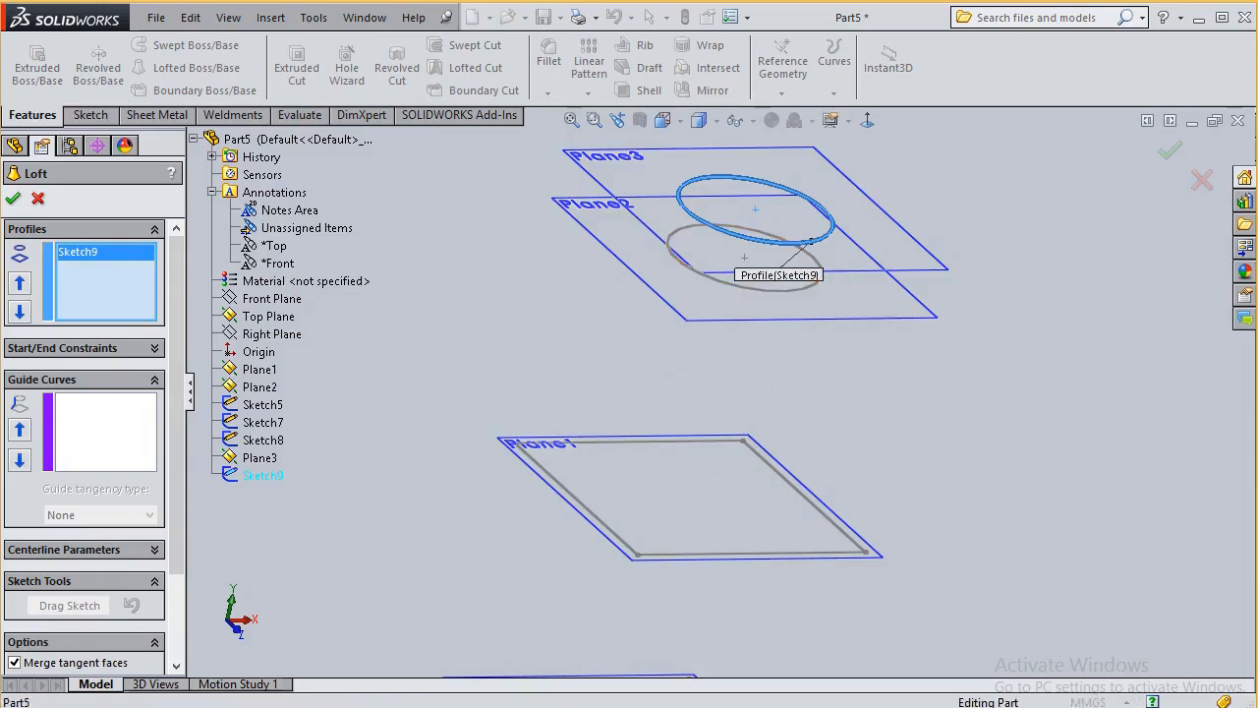
left_click(763, 289)
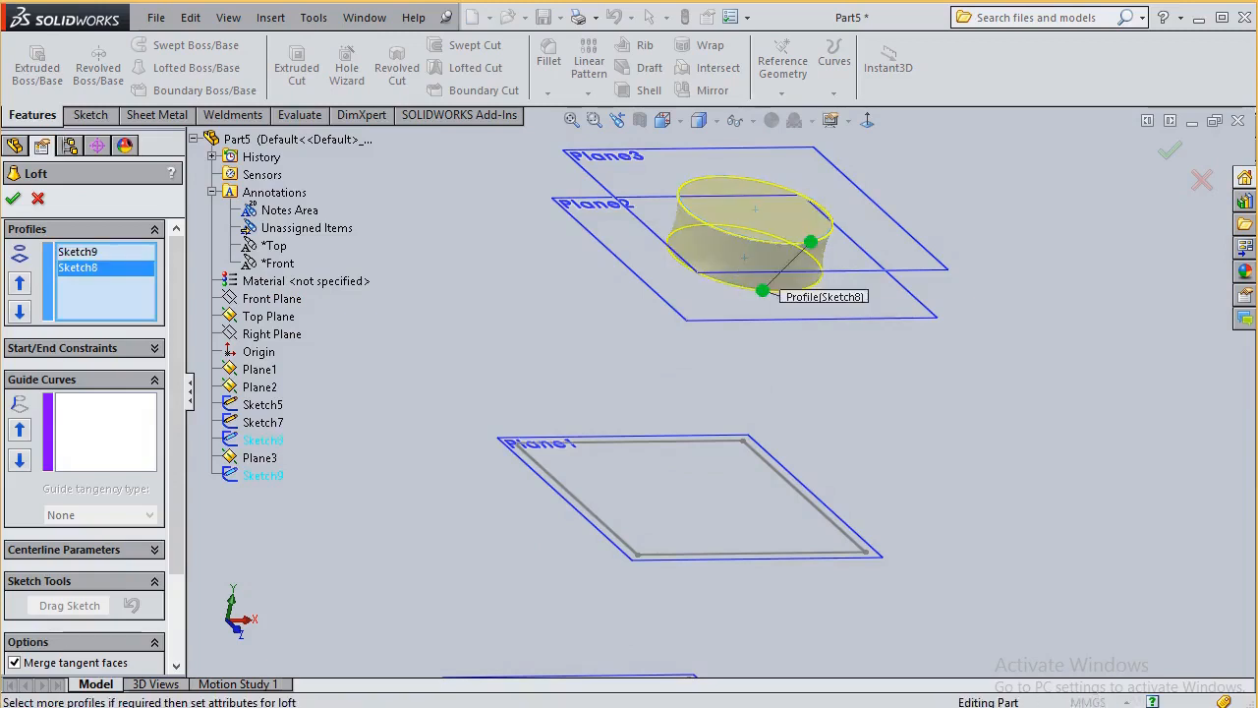
scroll(717, 399, "up", 2)
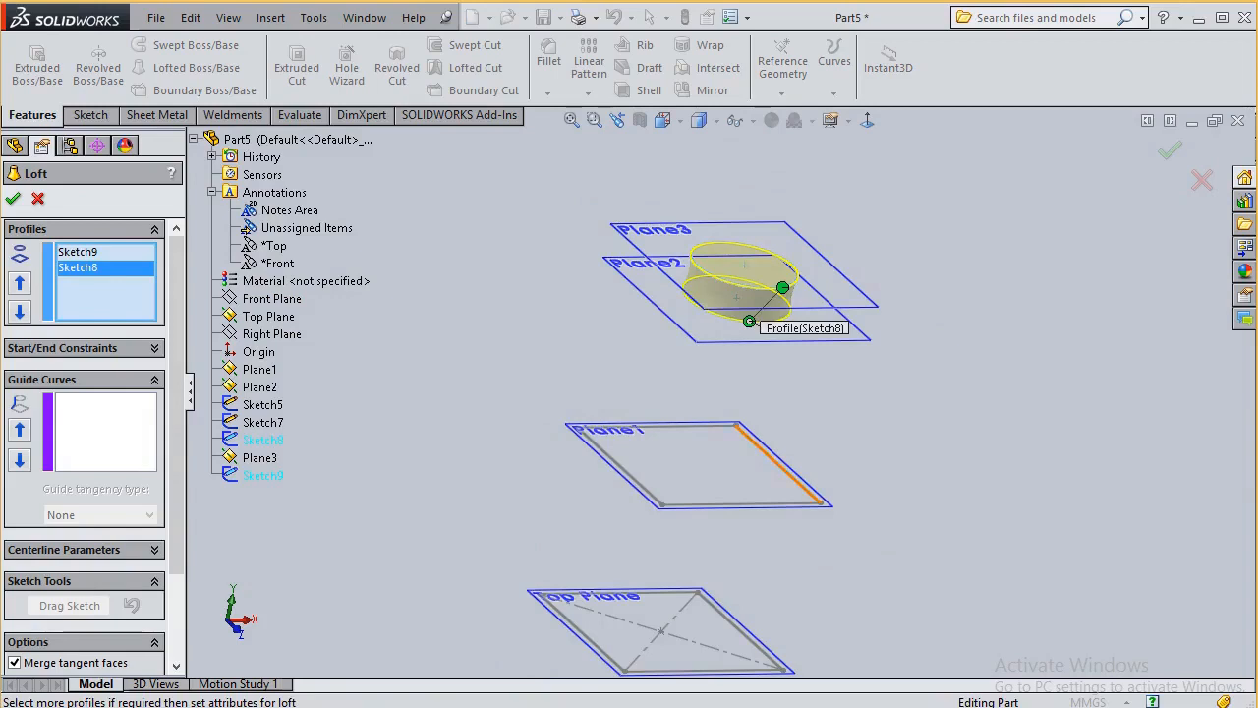
left_click(781, 467)
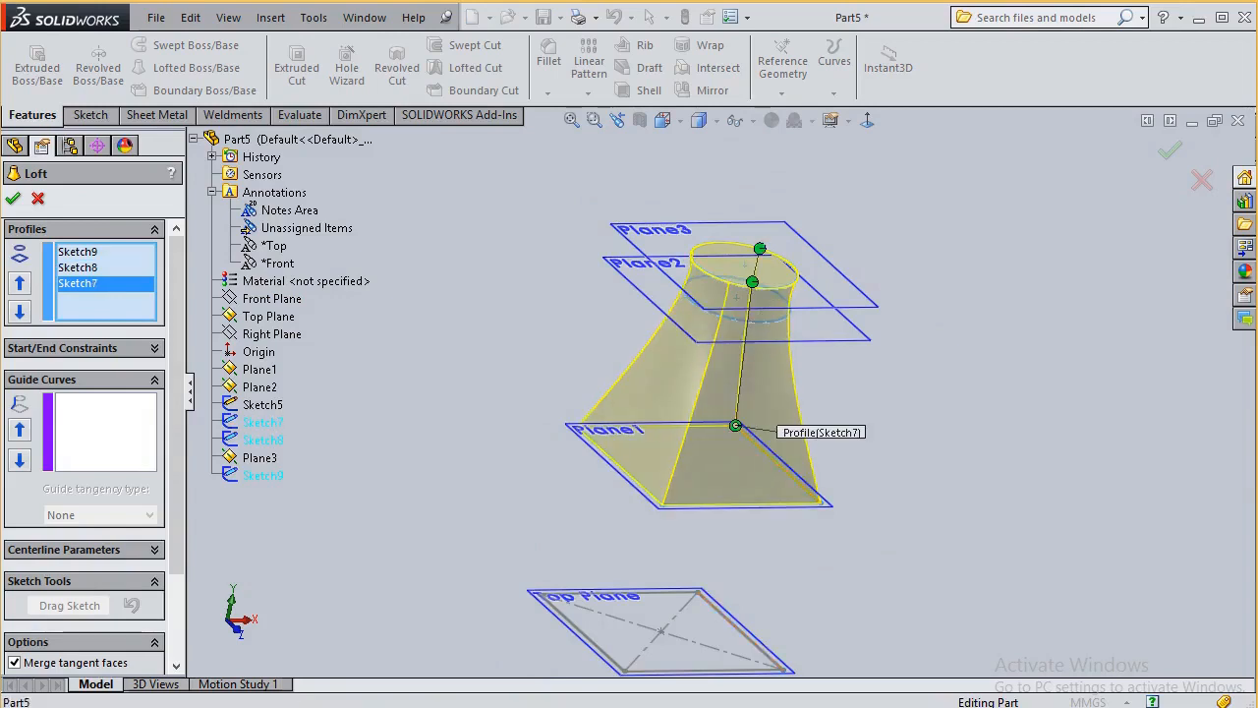
left_click(745, 631)
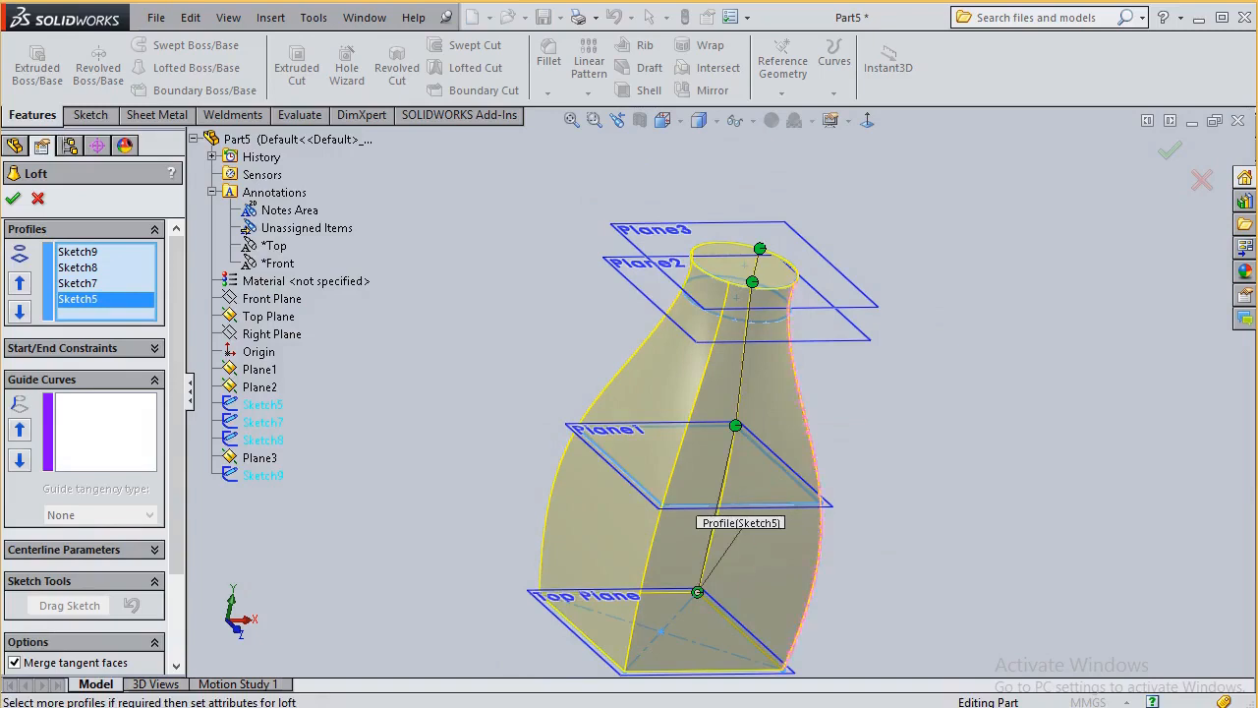
key("ctrl+shift+z")
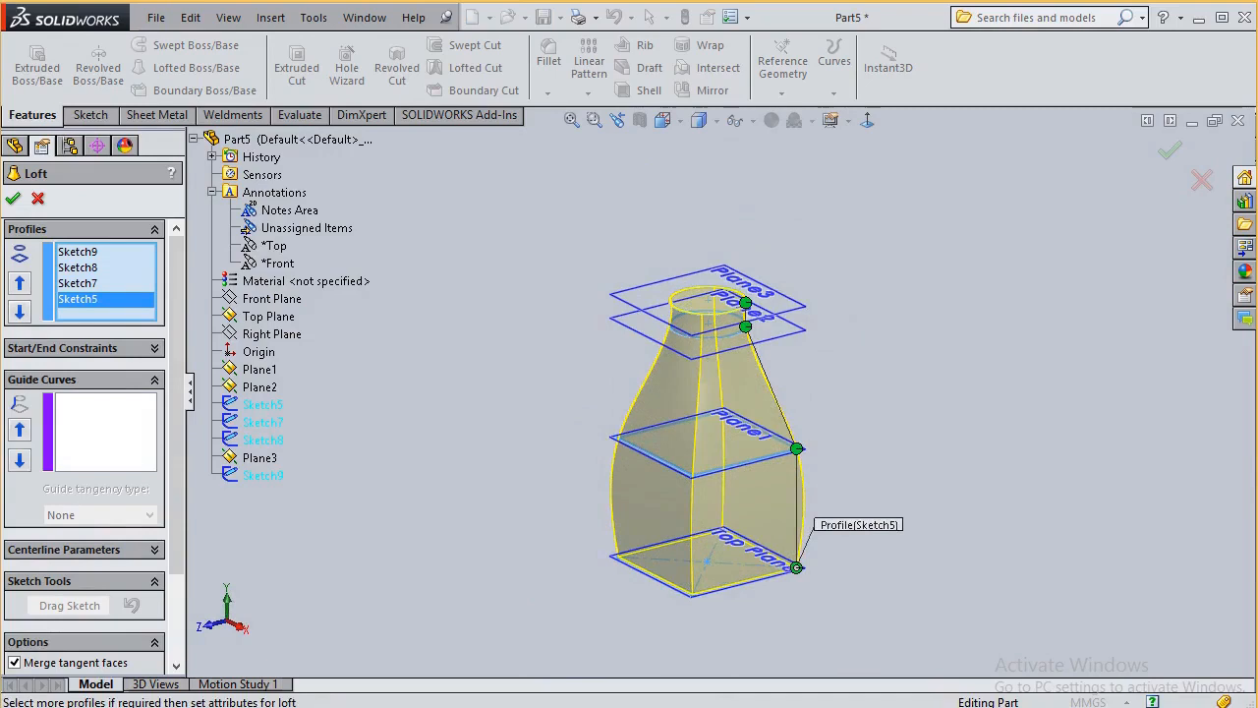
left_click(13, 198)
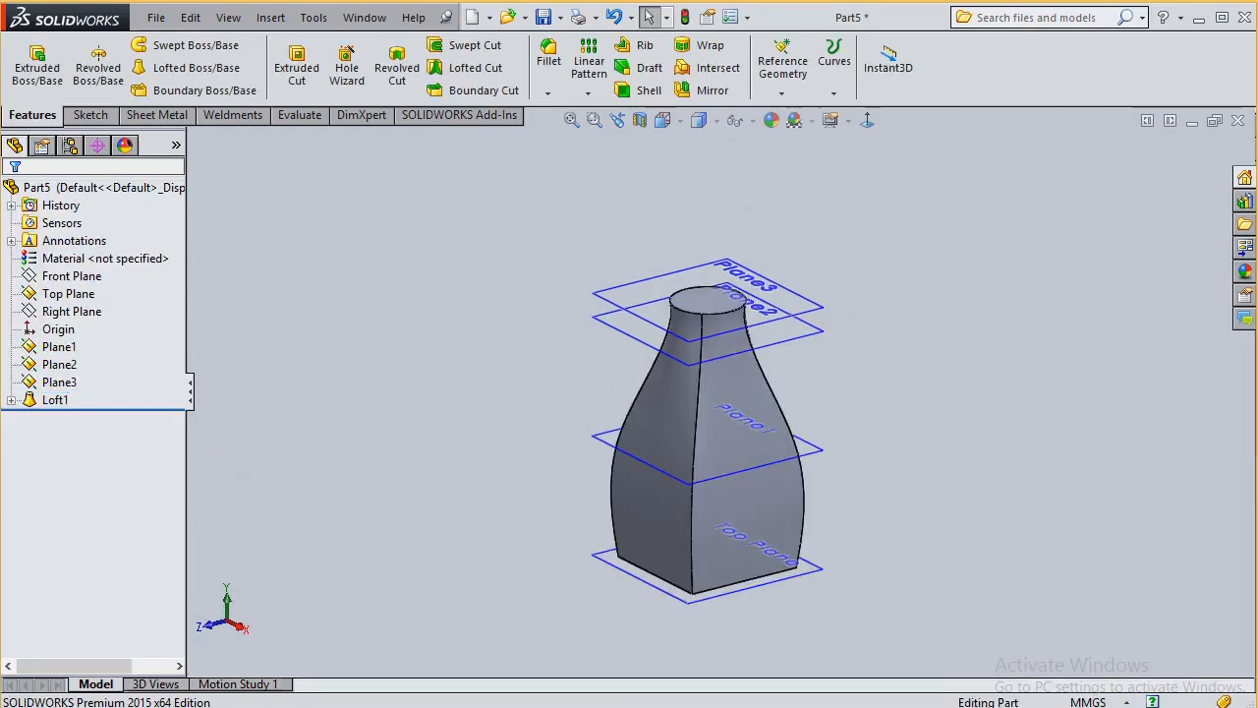
scroll(711, 393, "up", 2)
scroll(875, 566, "down", 1)
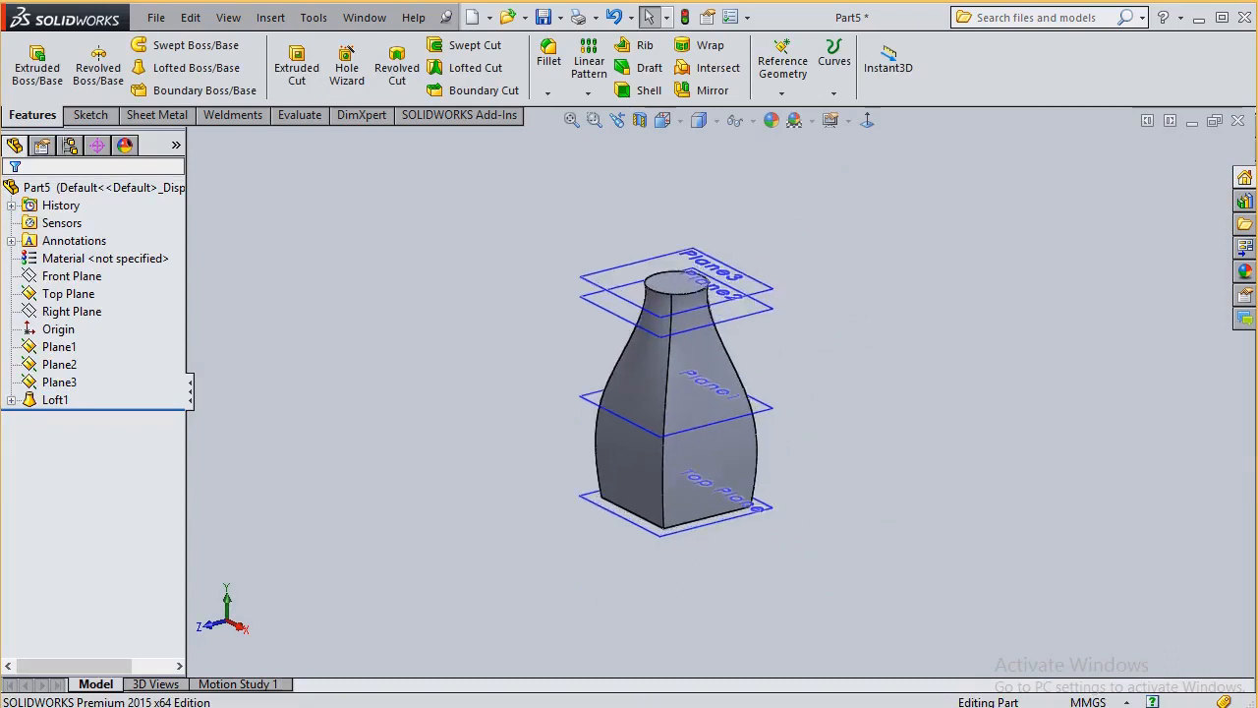
scroll(727, 369, "down", 1)
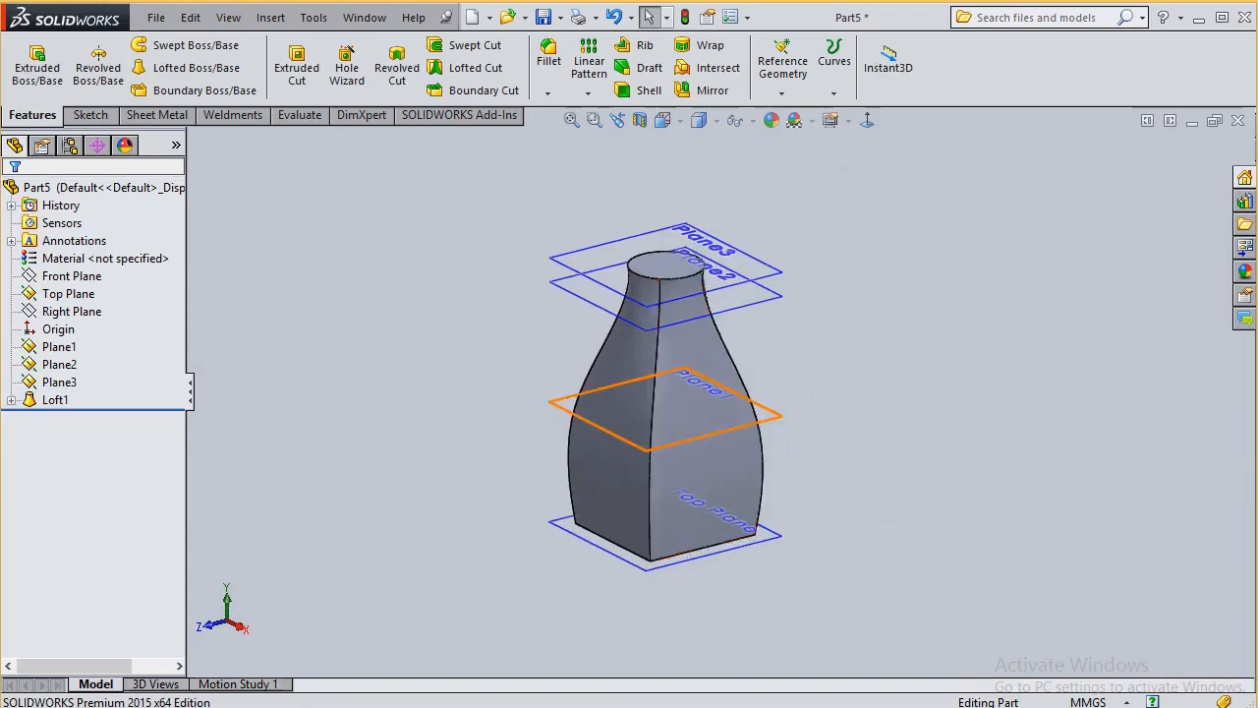